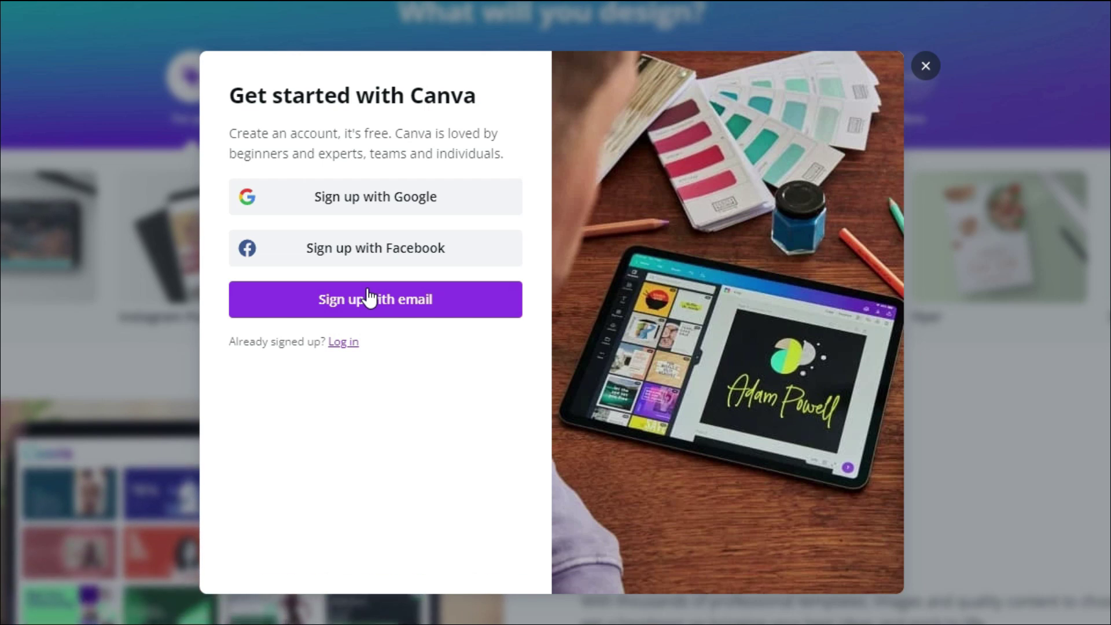
click(369, 298)
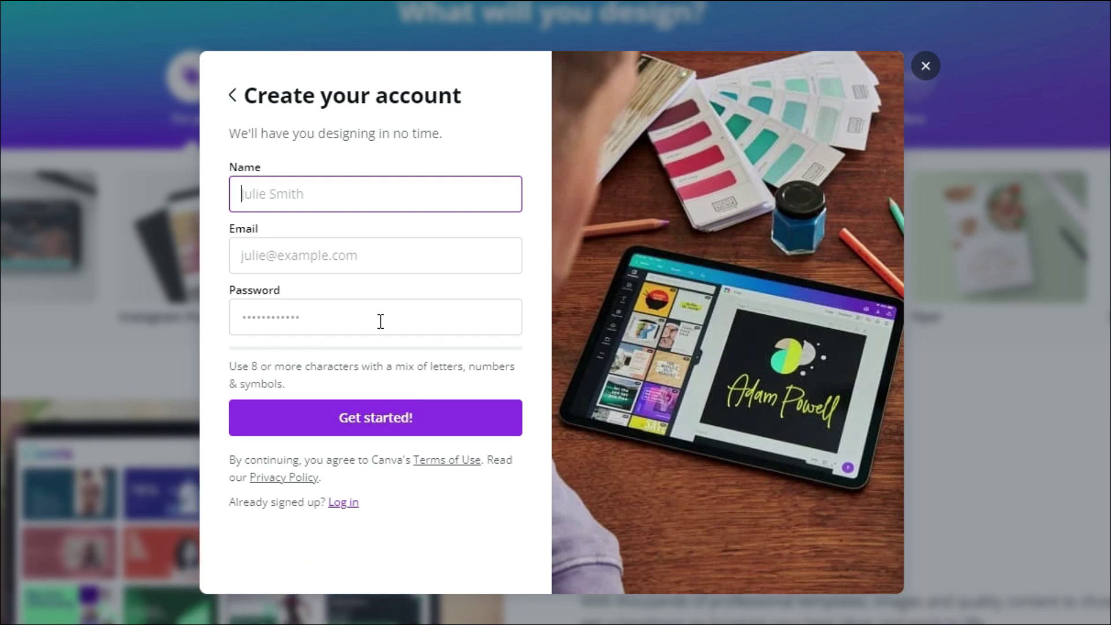
click(237, 96)
click(925, 67)
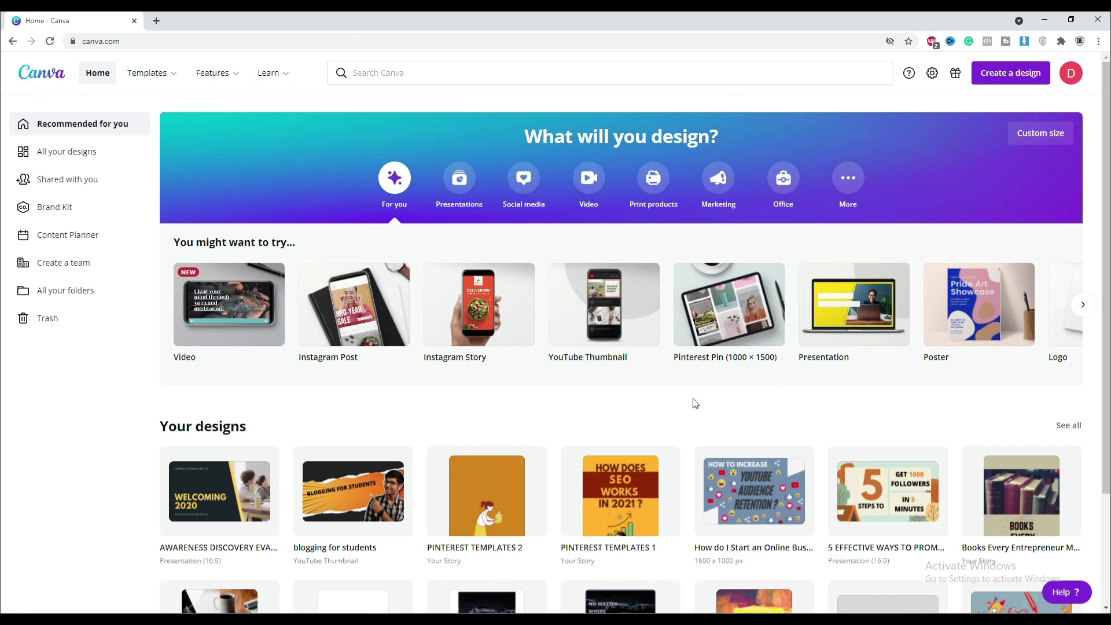
Look through the suggested design types on the home page, including those further along the row.
mouse_move(313, 364)
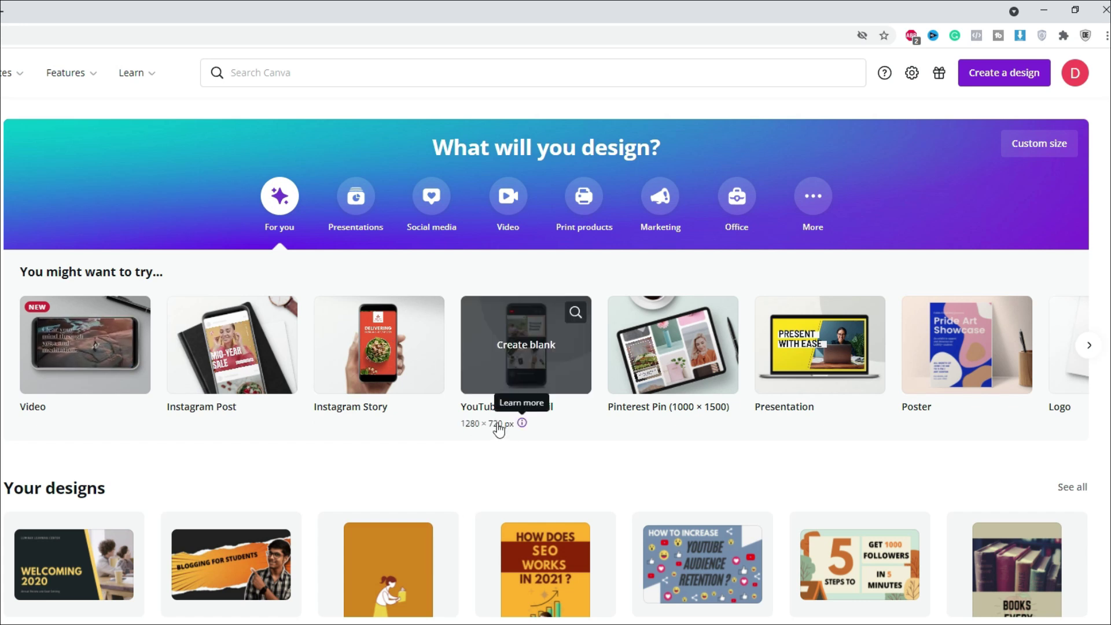
mouse_move(832, 370)
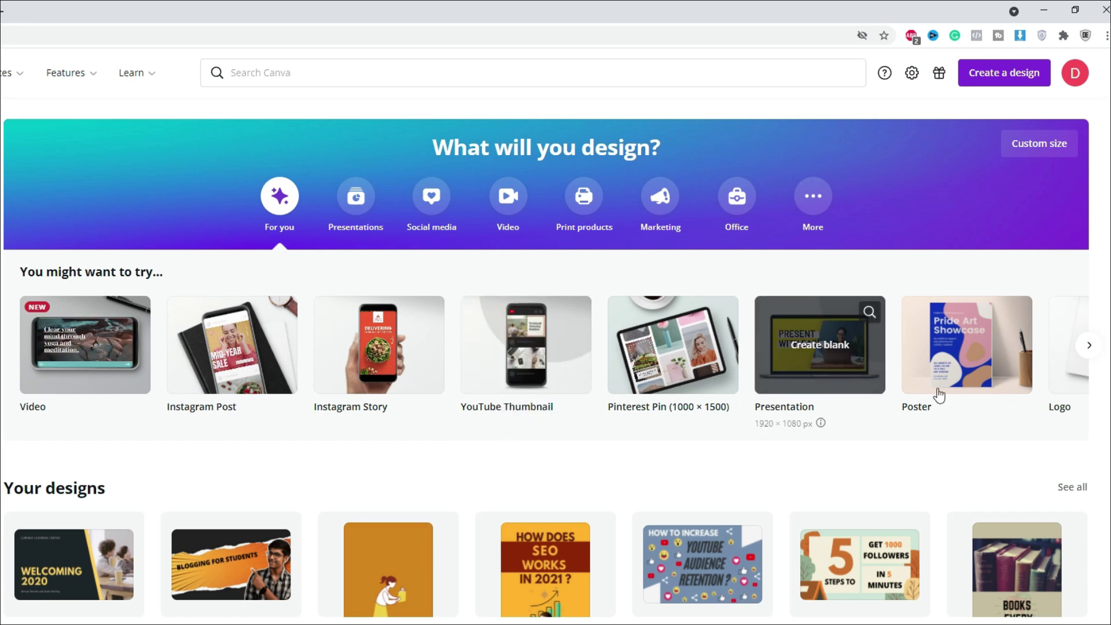
click(1089, 345)
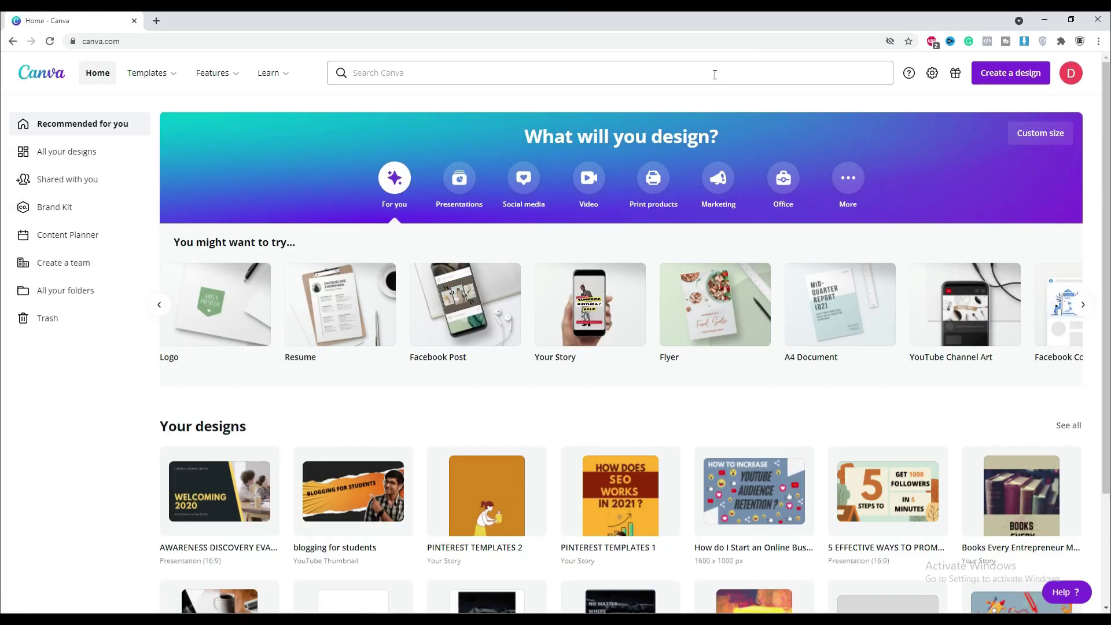
Search Canva for "pintere" to check which Pinterest design formats are offered.
click(715, 74)
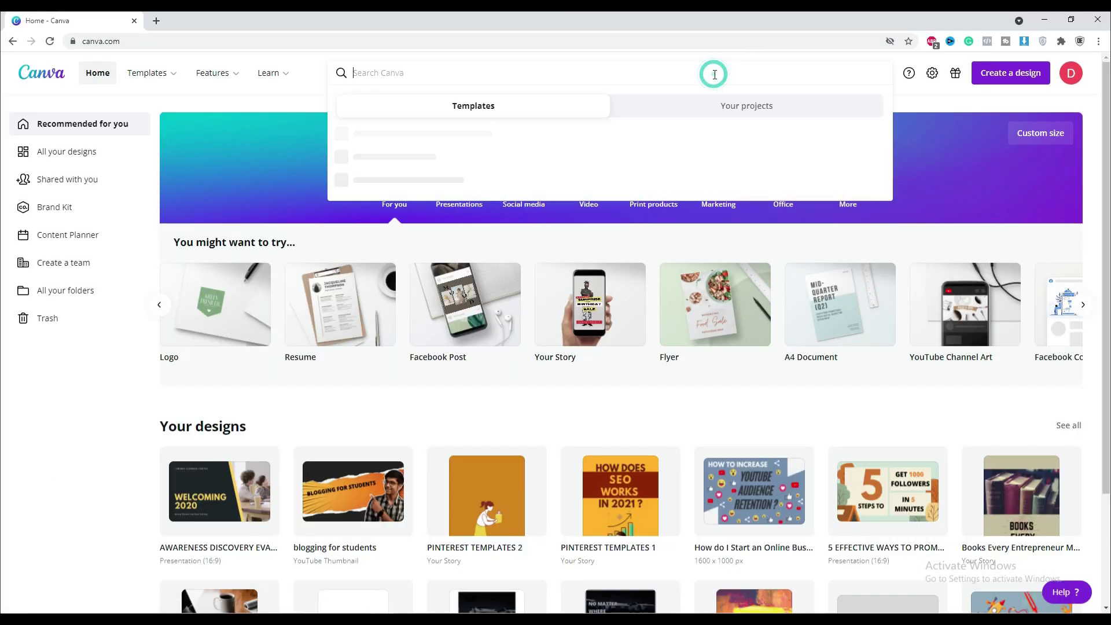
text(pintere)
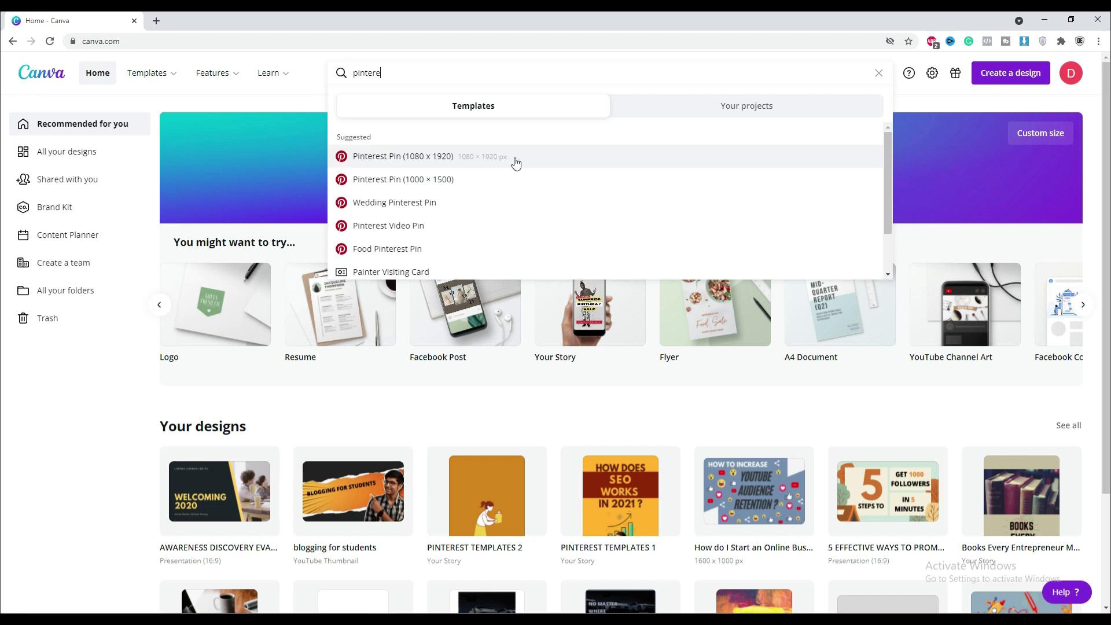
click(443, 423)
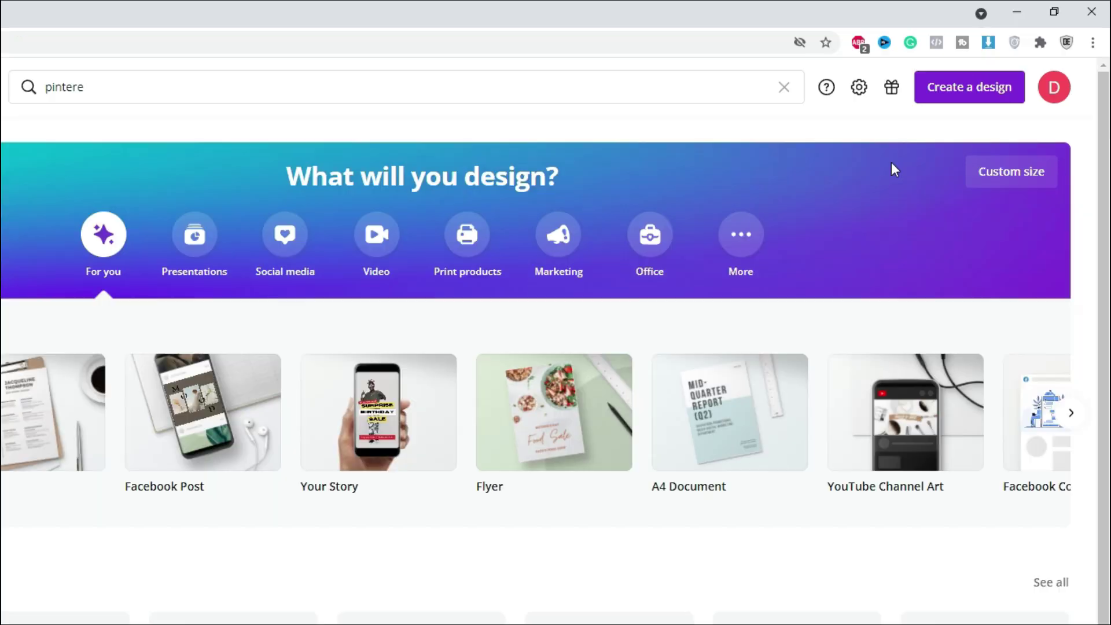
Create a new custom-size design of 500 × 490 px and close it again.
click(955, 97)
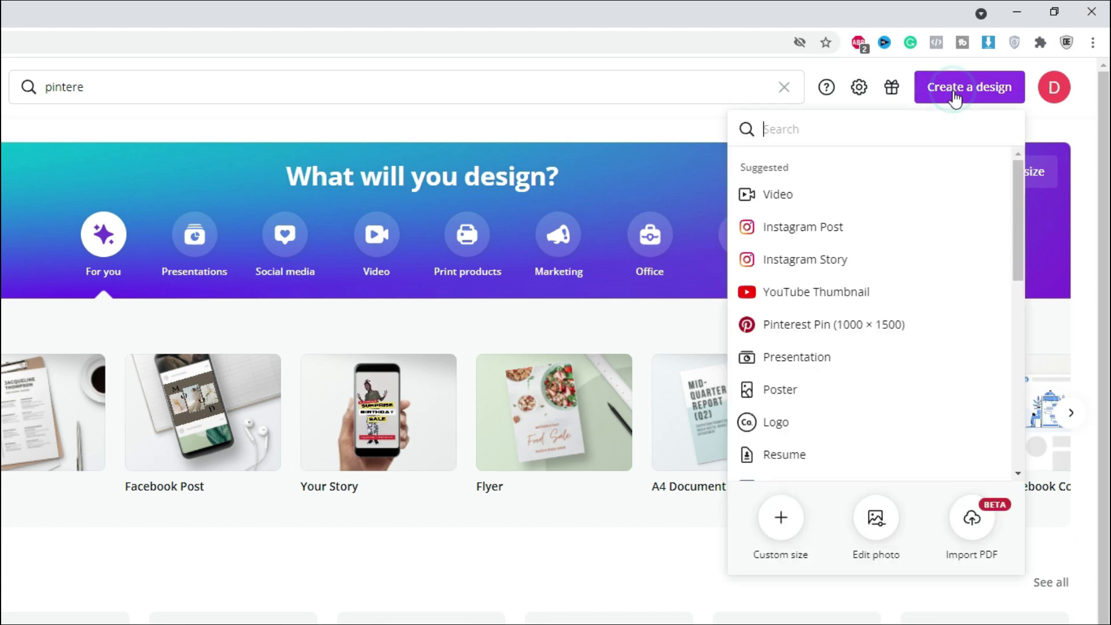
click(776, 515)
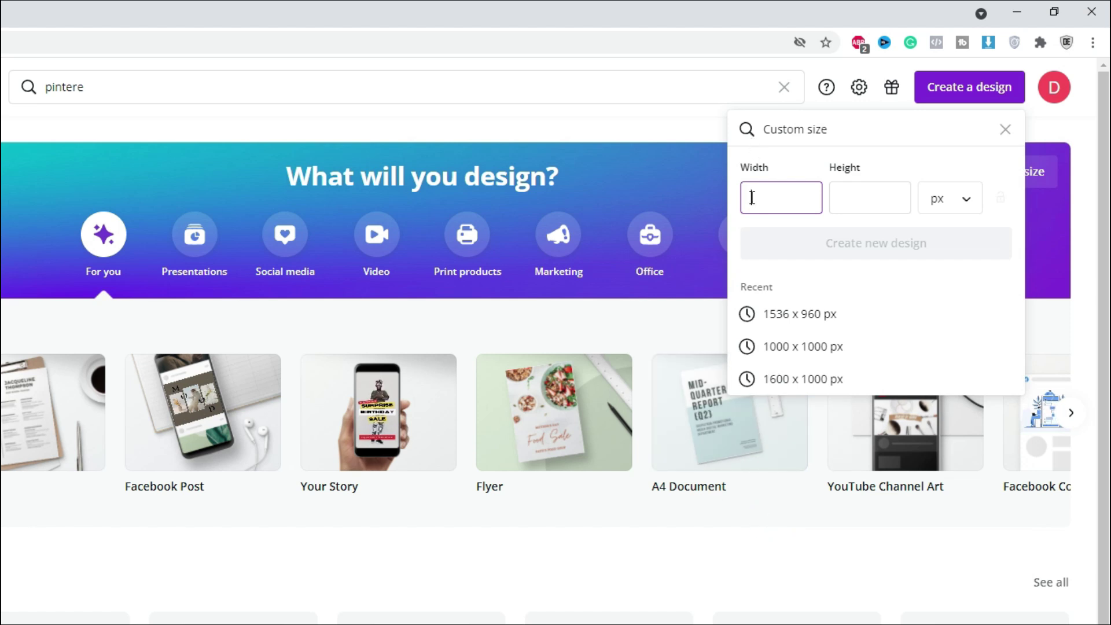
text(100)
click(873, 203)
text(490)
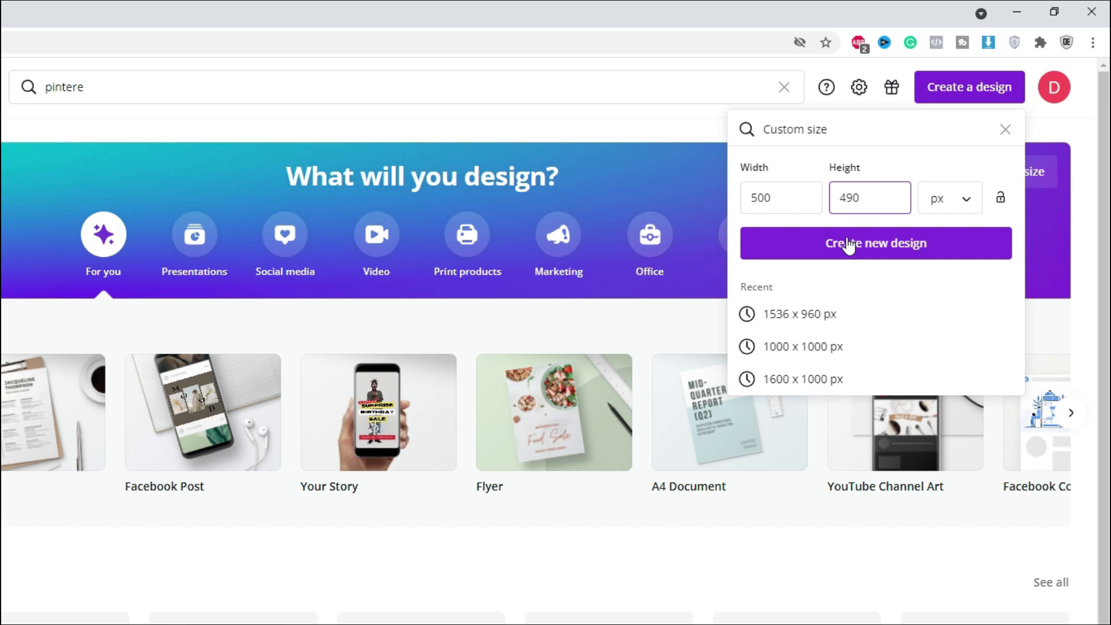
click(897, 243)
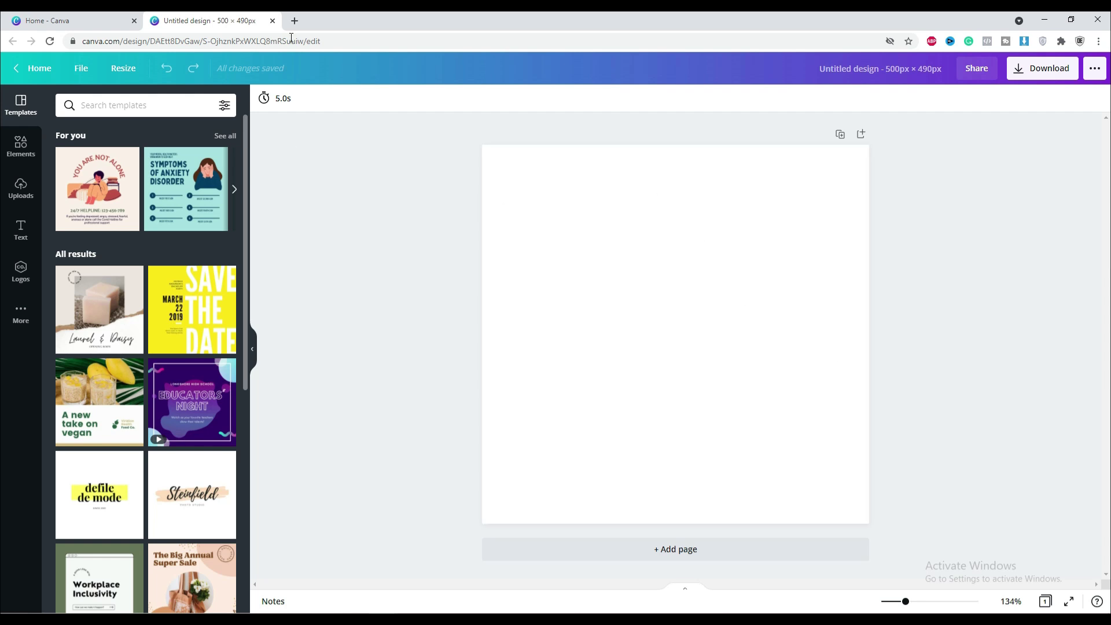
key(ctrl+w)
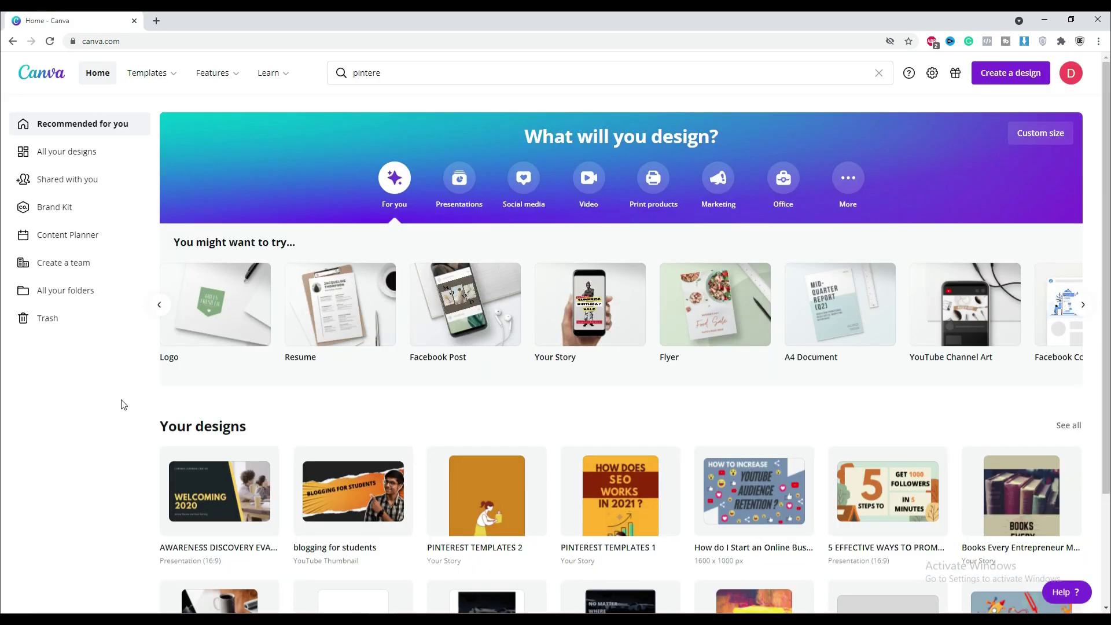
Search Canva for "pinterest" and open the Pinterest Pin (1080 x 1920) template collection.
click(471, 70)
key(ctrl+a)
text(pinterest)
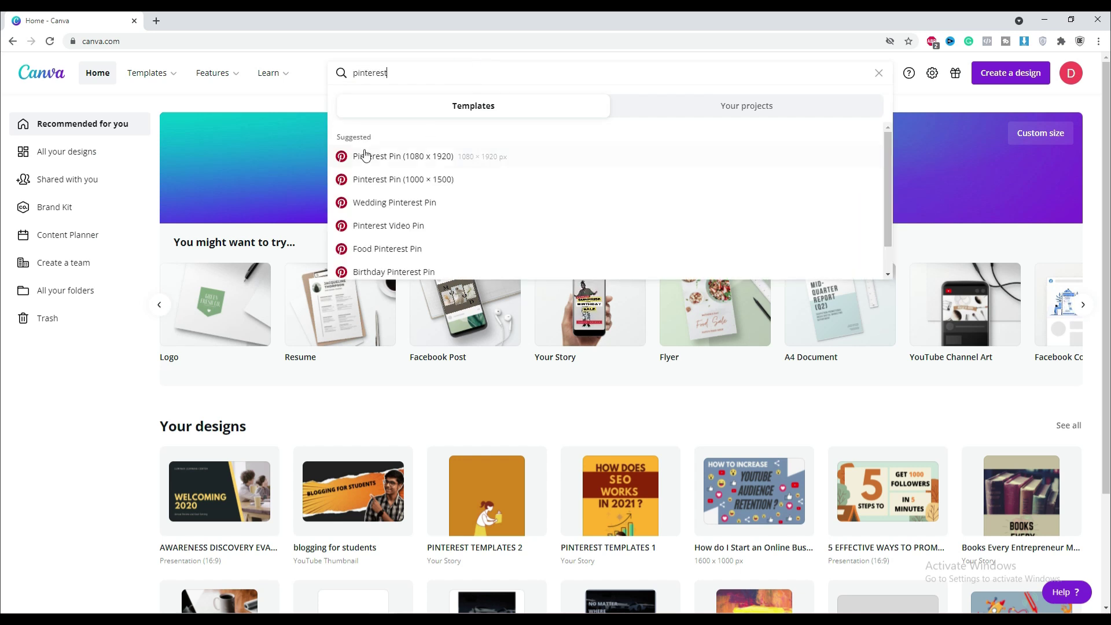
click(405, 154)
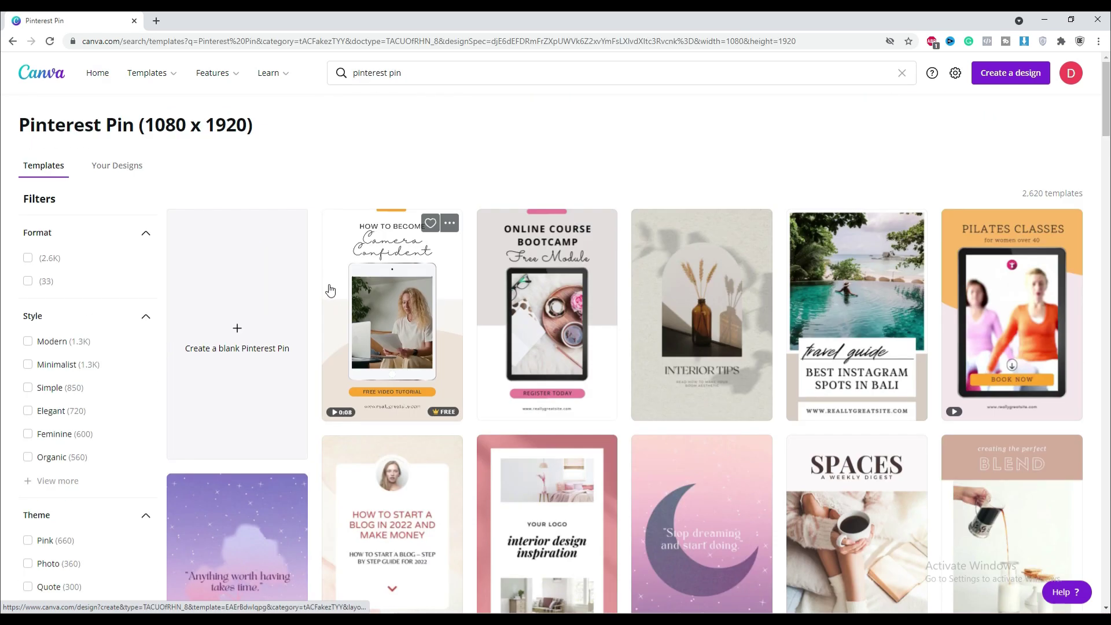
Look over the Pinterest Pin (1080 x 1920) templates and create a blank Pinterest Pin.
scroll(405, 336, down, 7)
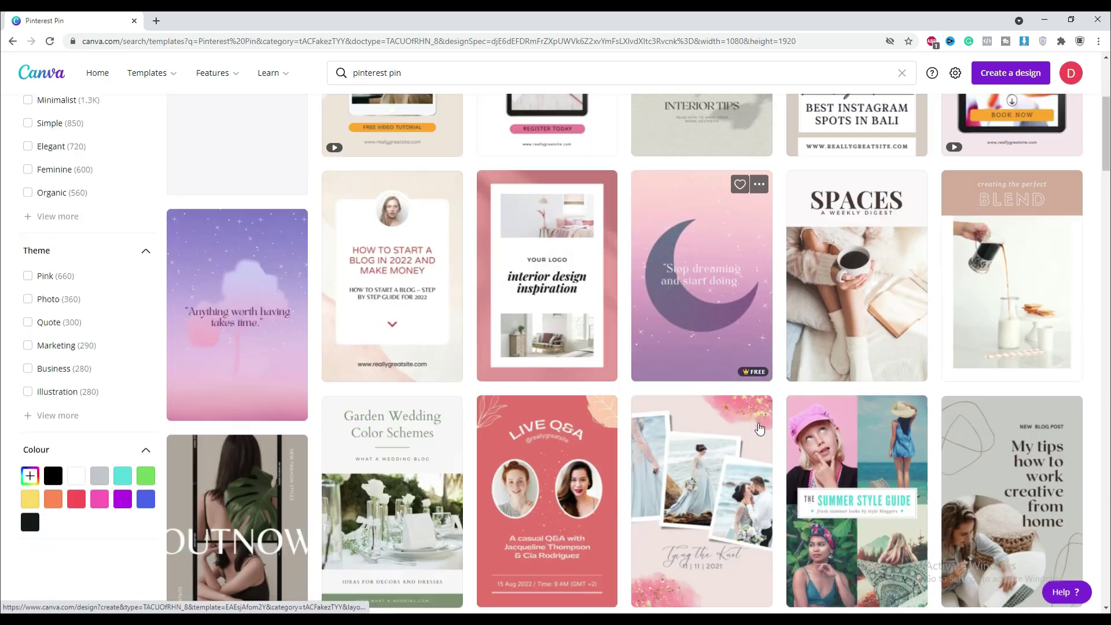
scroll(461, 442, down, 2)
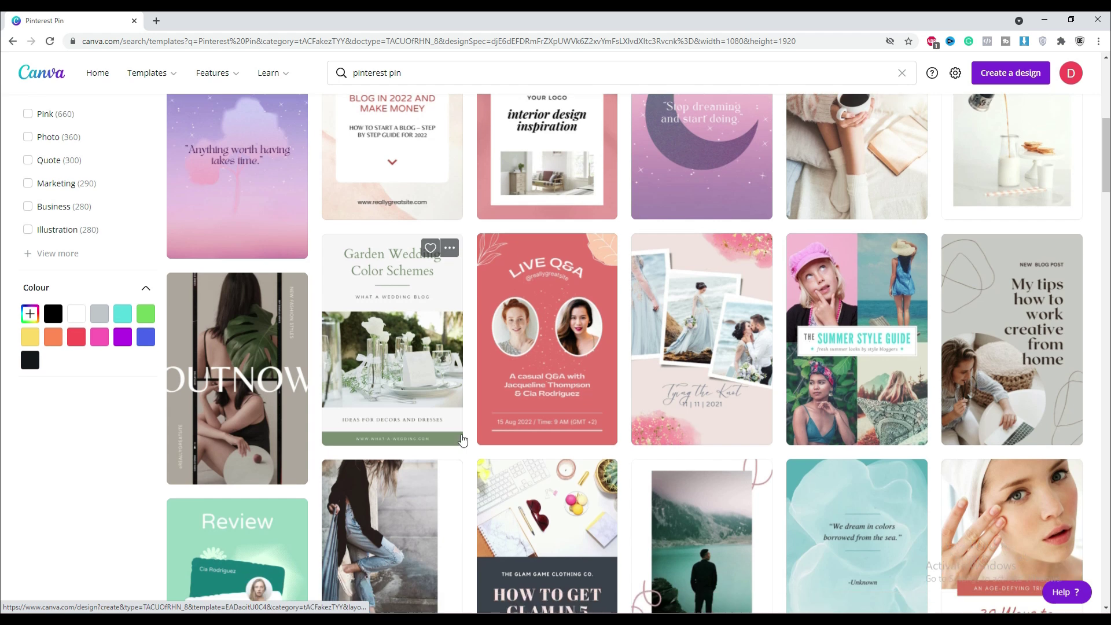
scroll(401, 277, up, 3)
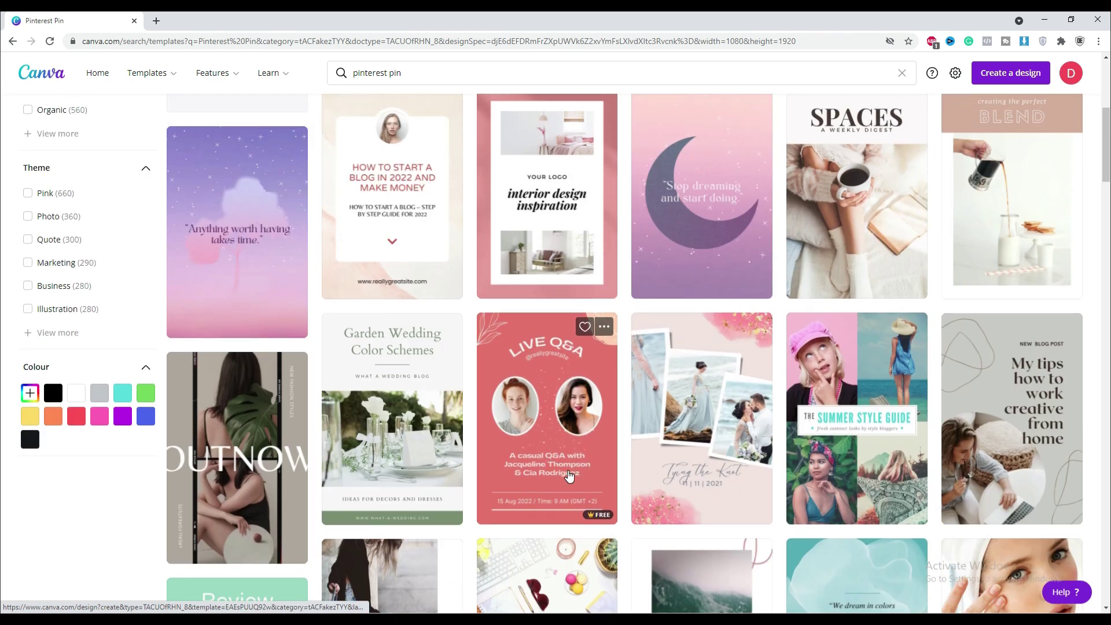
scroll(569, 475, up, 5)
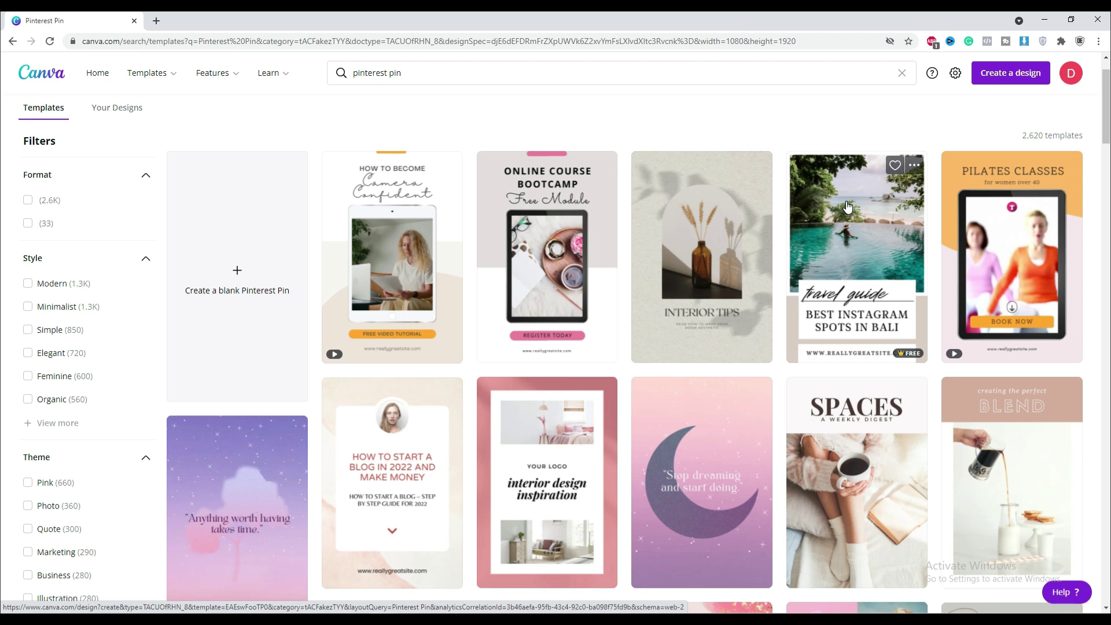
scroll(519, 405, down, 2)
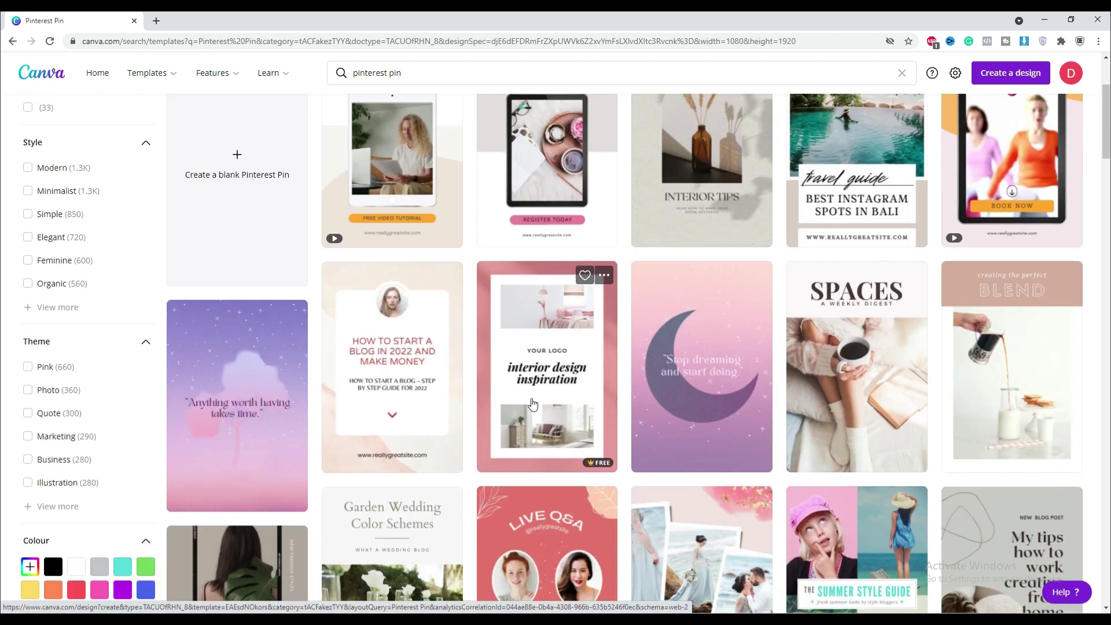
scroll(519, 405, up, 3)
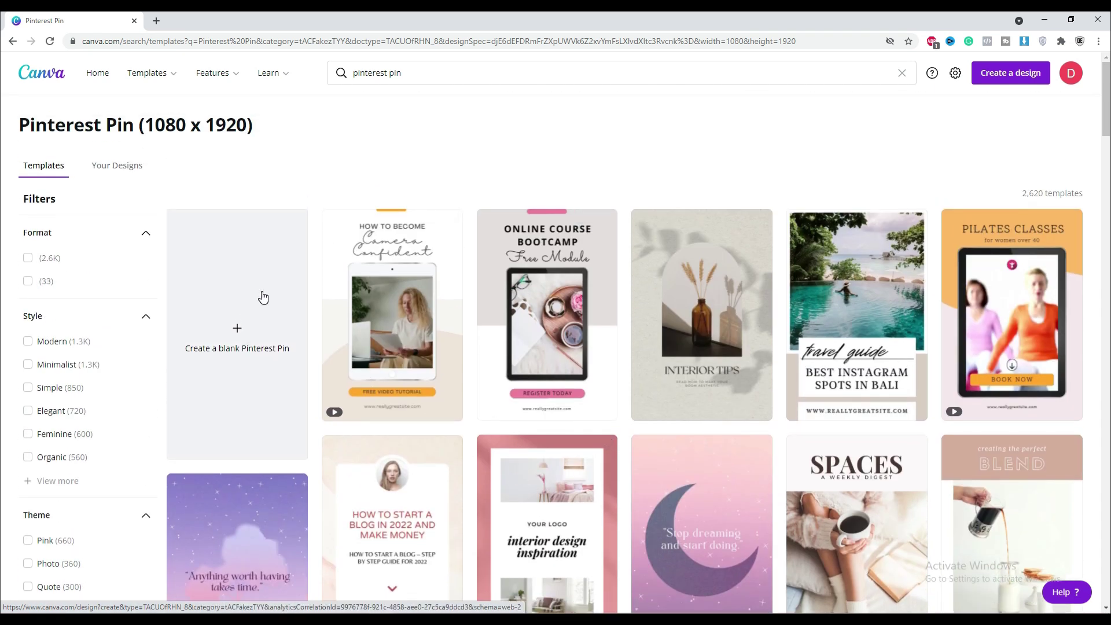
click(263, 298)
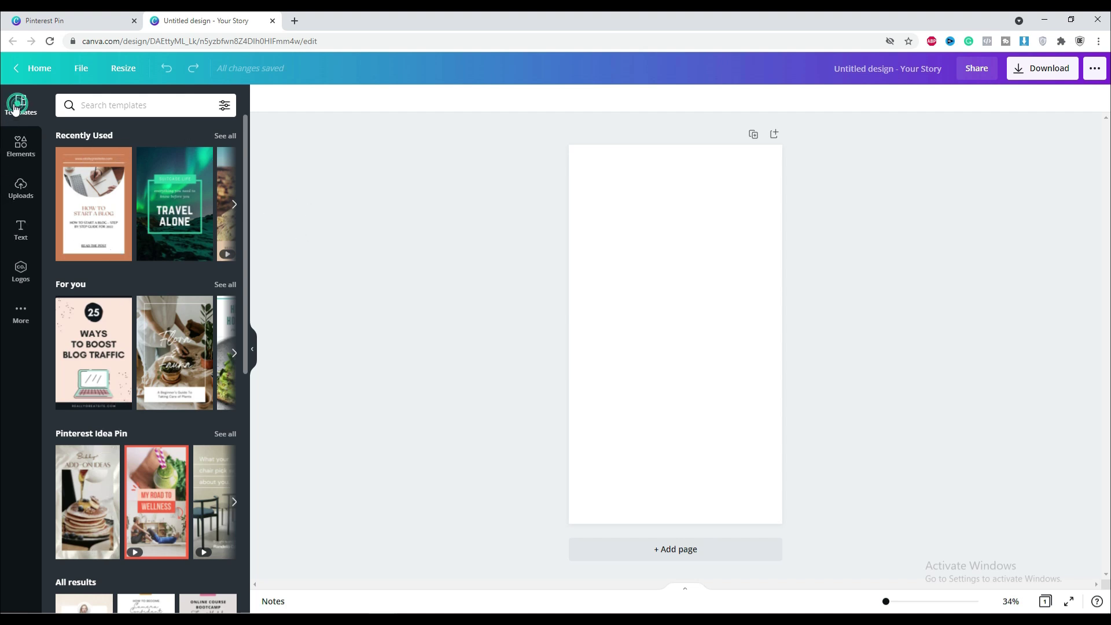
Search the templates for "food" and apply the "Quick & Simple Blueberry desserts" template to the blank page.
click(301, 184)
click(162, 113)
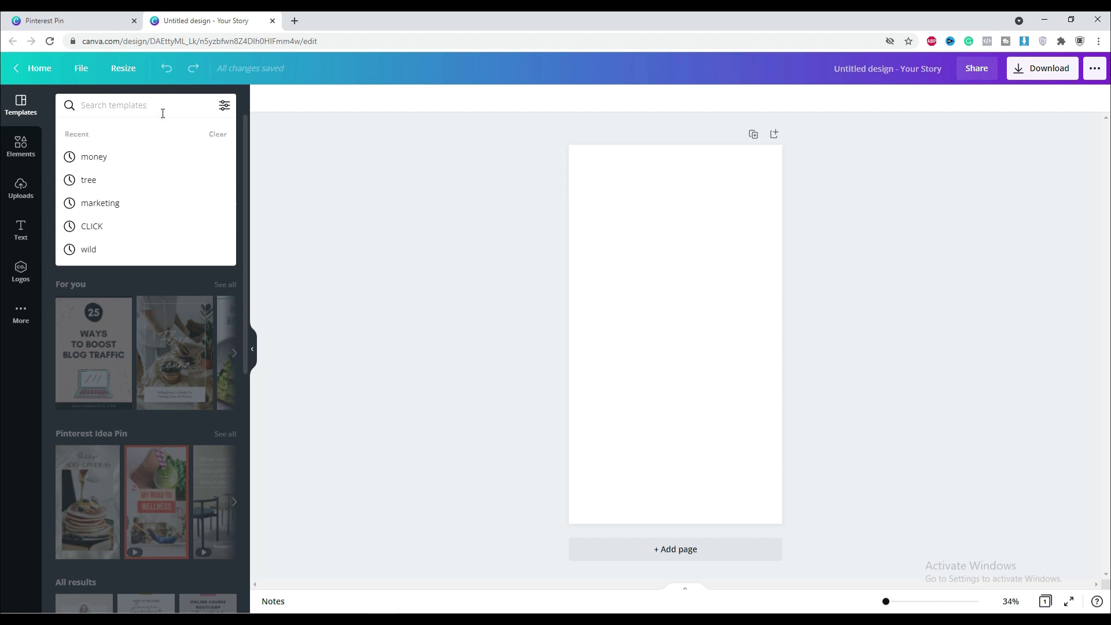
text(food)
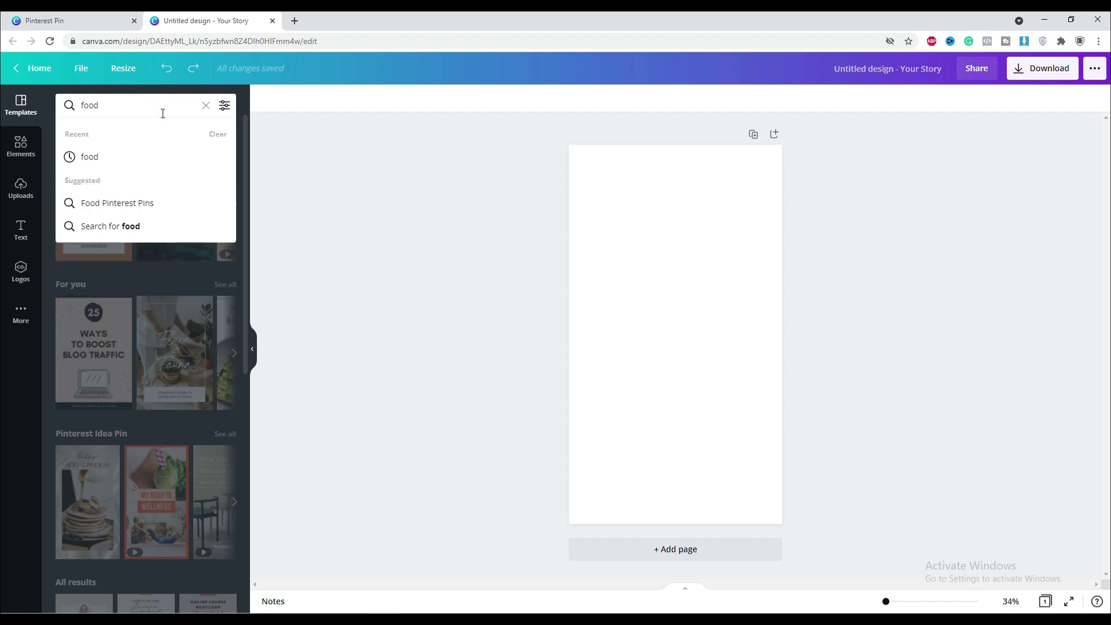
key(Return)
click(276, 168)
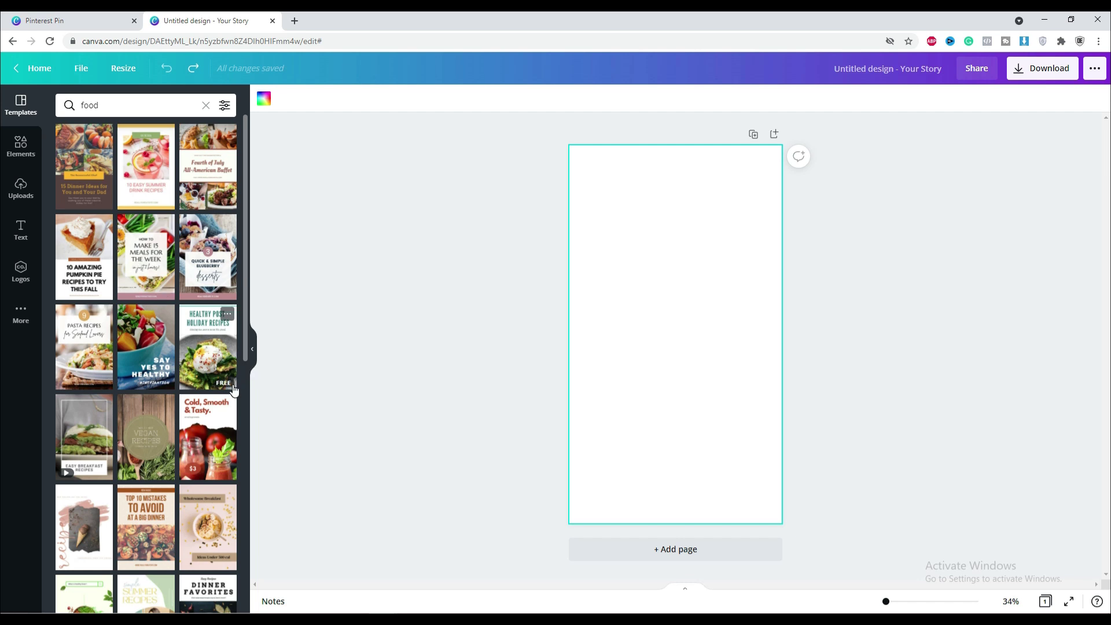
click(214, 257)
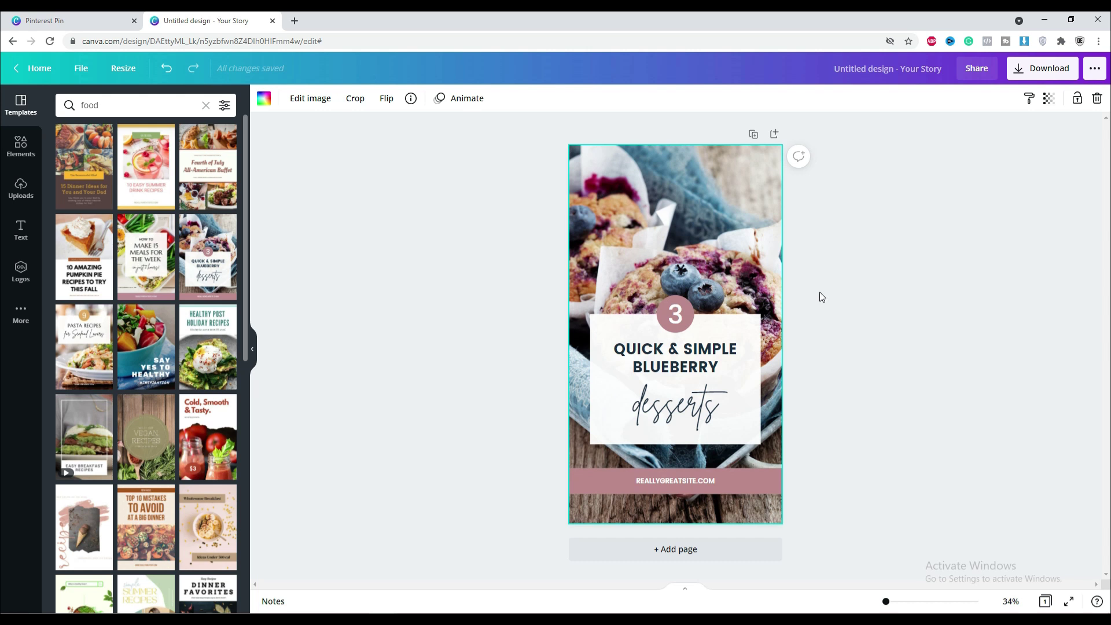
Replace the "Quick & Simple Blueberry" heading with "BEST RECIPES IN 5MINS".
click(647, 361)
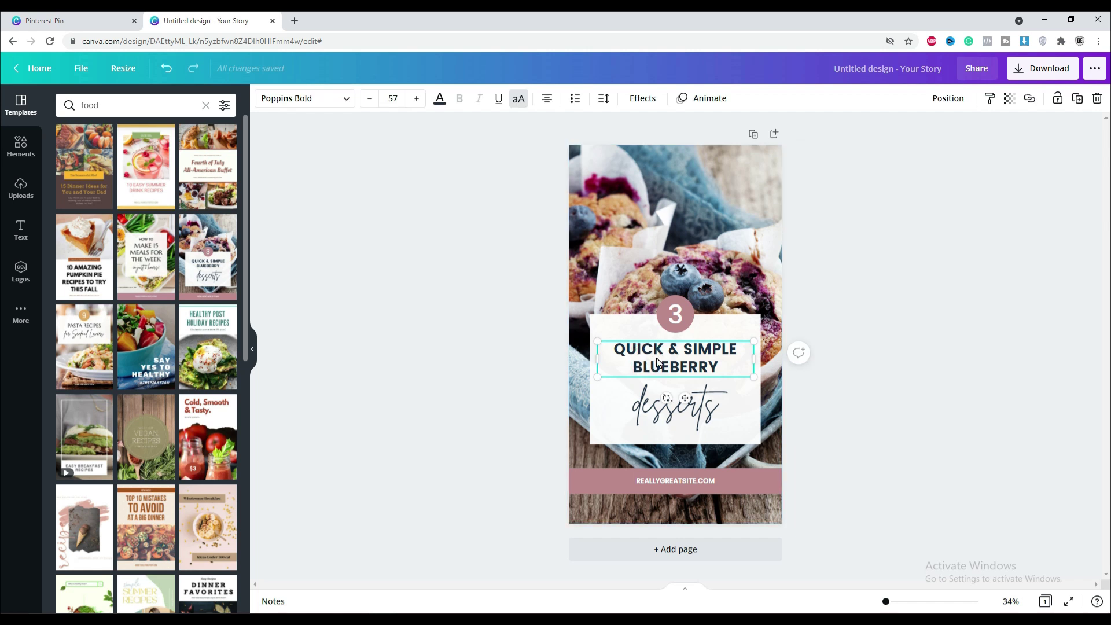
click(657, 362)
key(BackSpace)
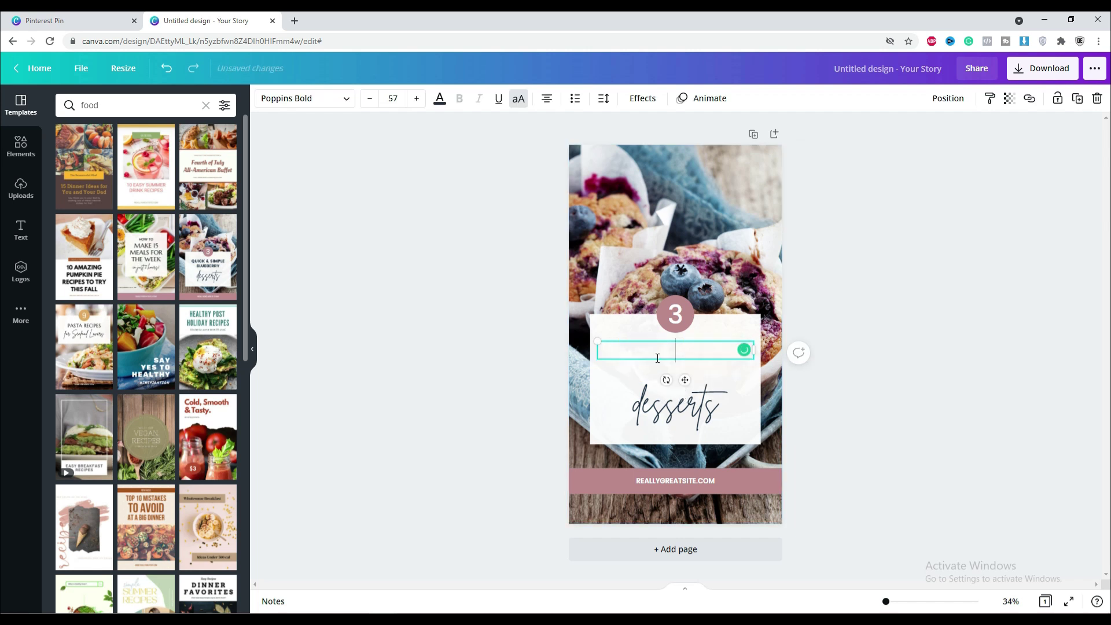
text(BEST RECIPES IN 5MINS)
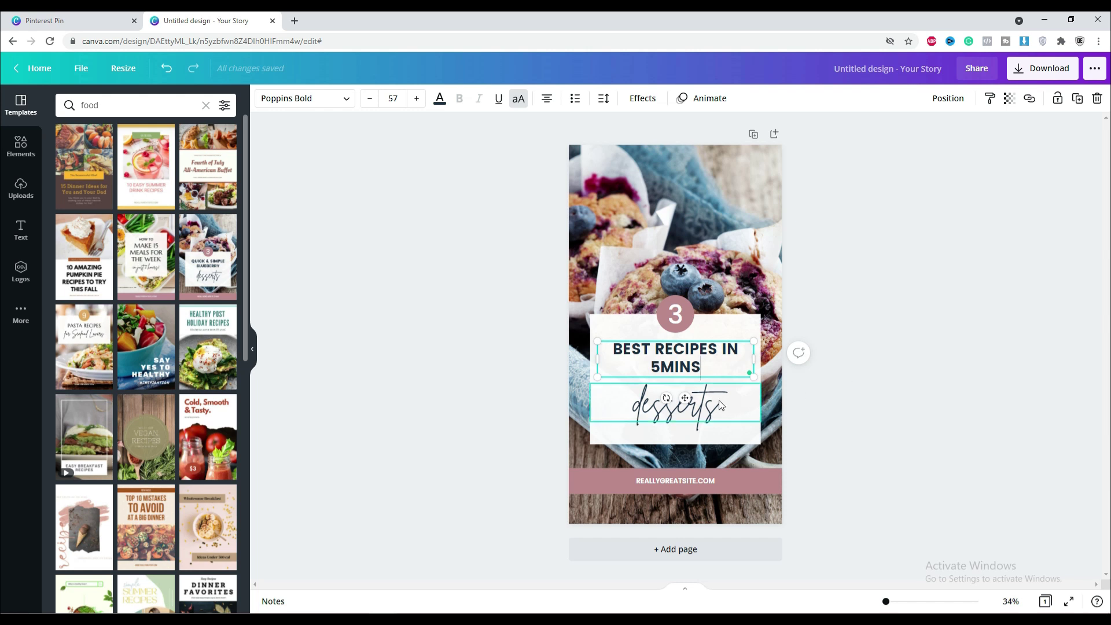
click(946, 312)
Recolour the "BEST RECIPES IN 5MINS" heading with the dusty pink document colour #BC898D.
click(696, 359)
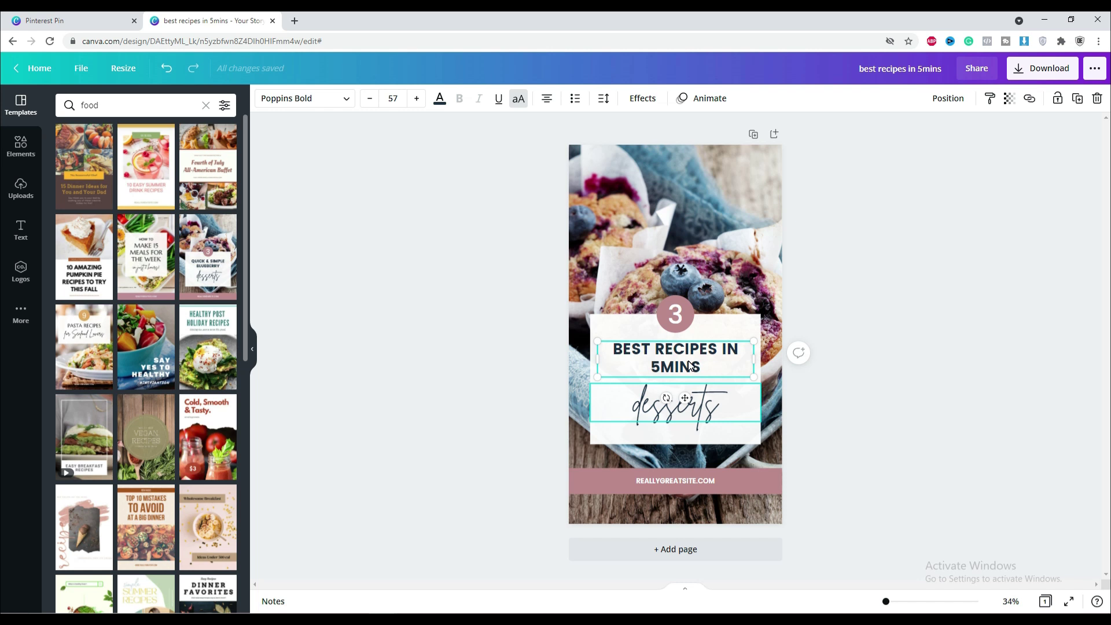
click(440, 102)
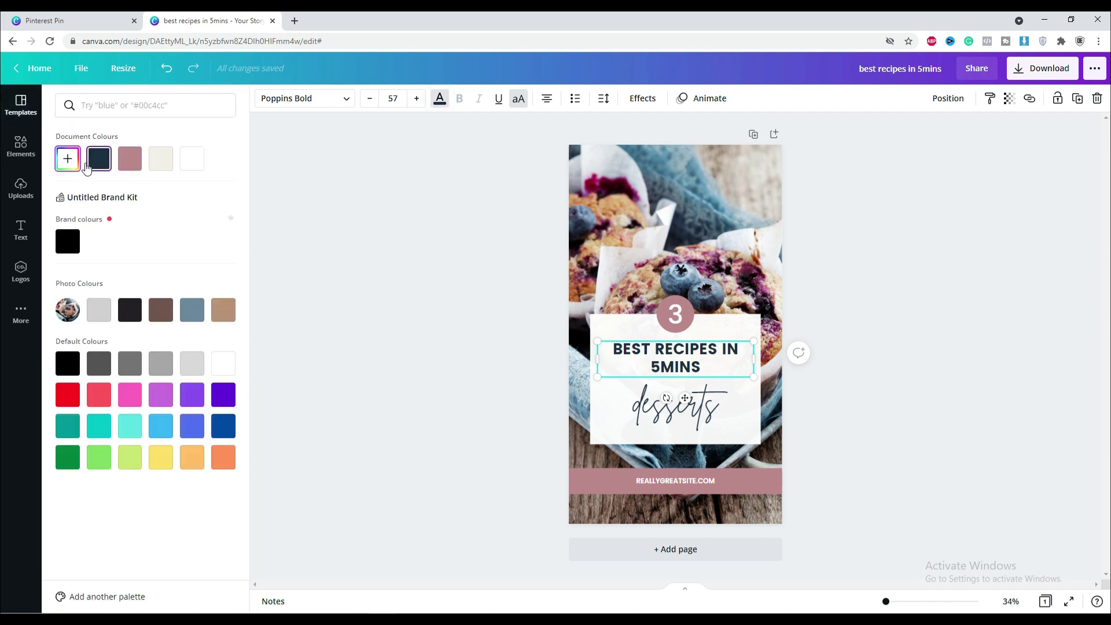
click(138, 166)
click(68, 158)
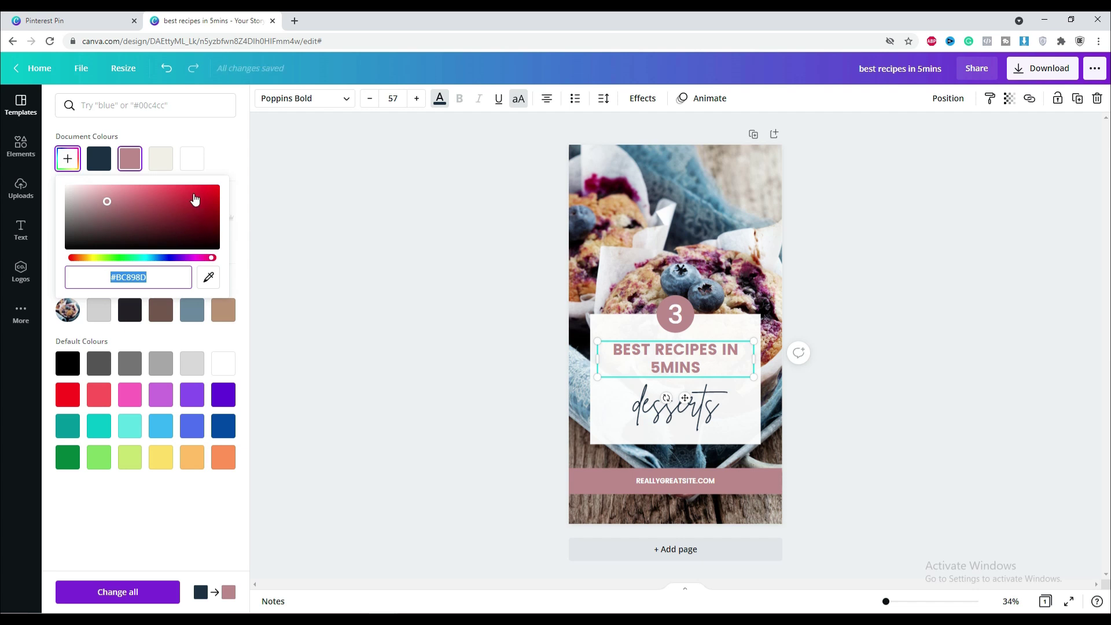
key(Escape)
Delete the "desserts" script text and enlarge the heading to font size 92, worded "BEST RECIPES IN 5 MINS".
click(707, 415)
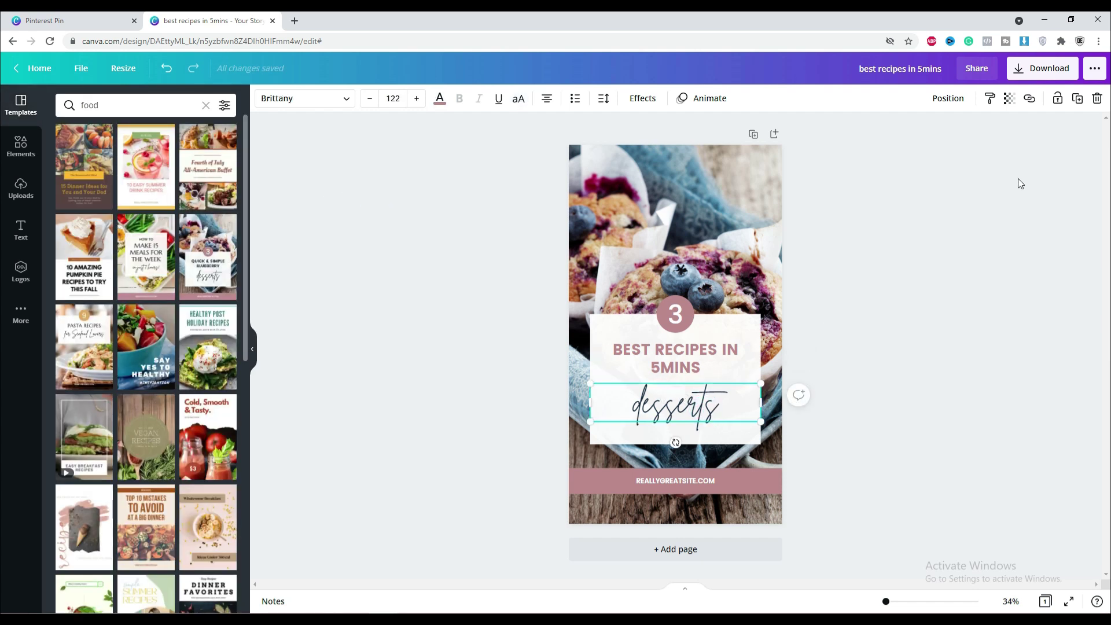
click(1098, 98)
click(717, 359)
drag(756, 359, 770, 445)
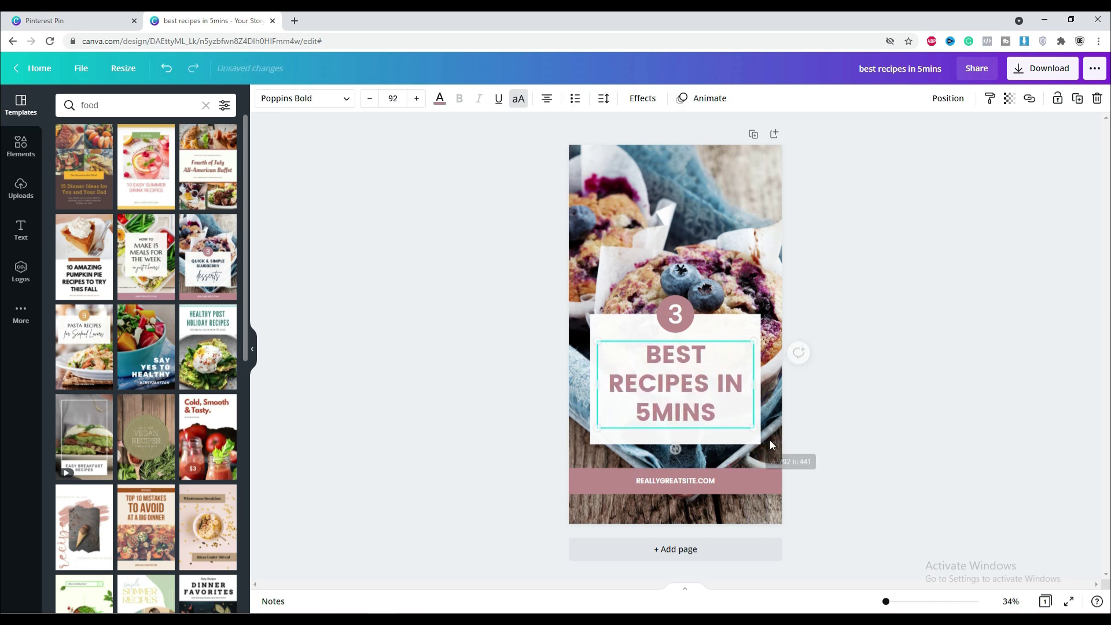
click(268, 281)
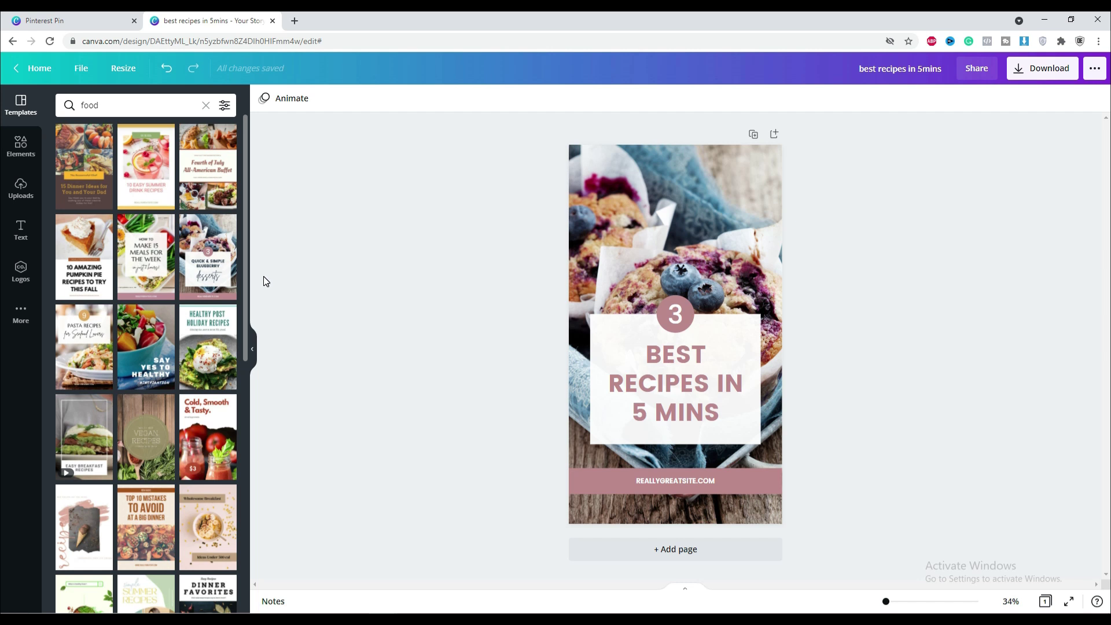
Search the elements for "burger" and add the cut-out photo of a double burger with lettuce to the pin.
click(22, 147)
click(130, 114)
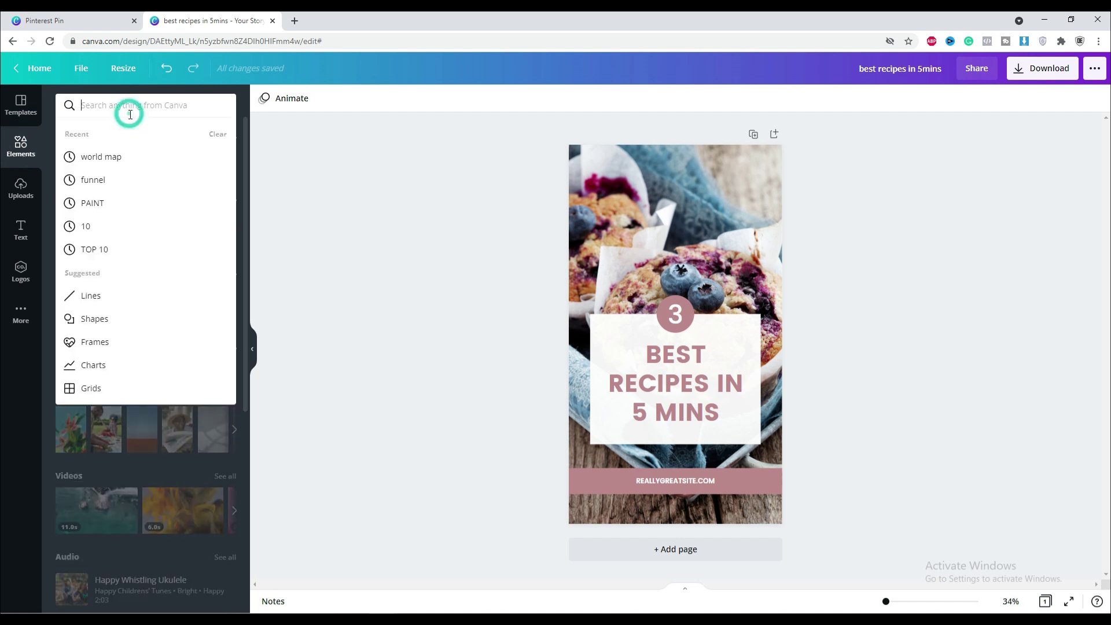
text(burger)
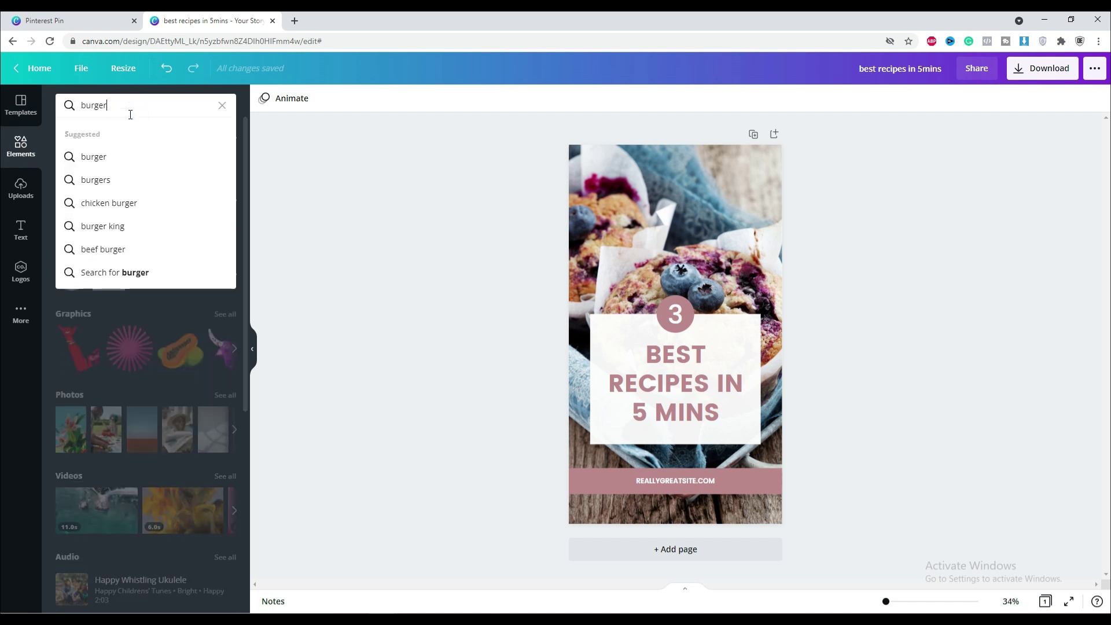
key(Return)
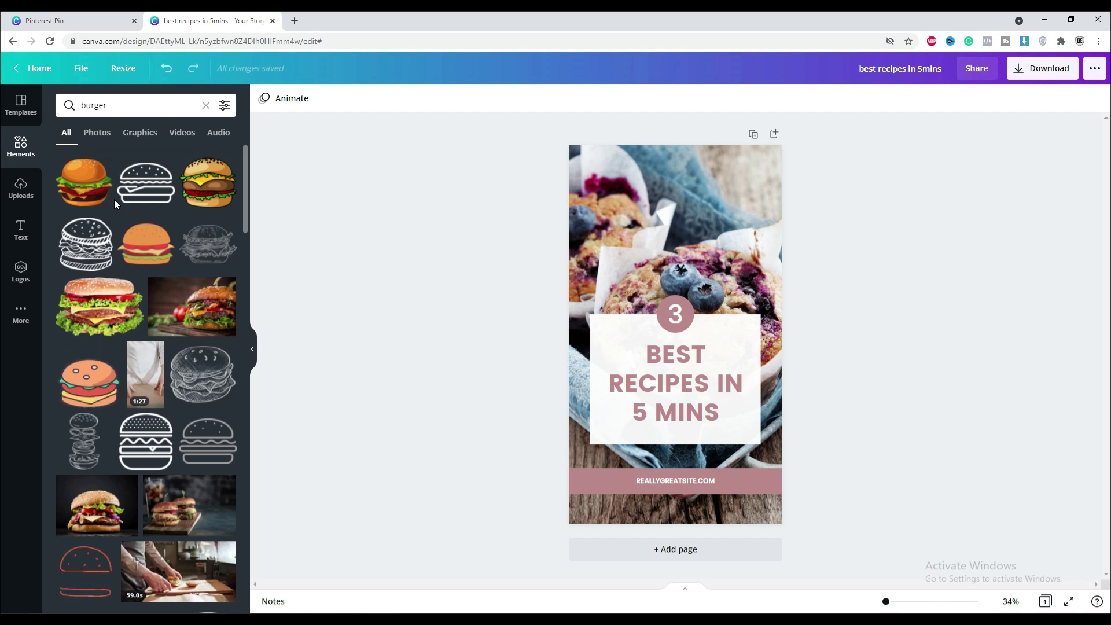
click(92, 309)
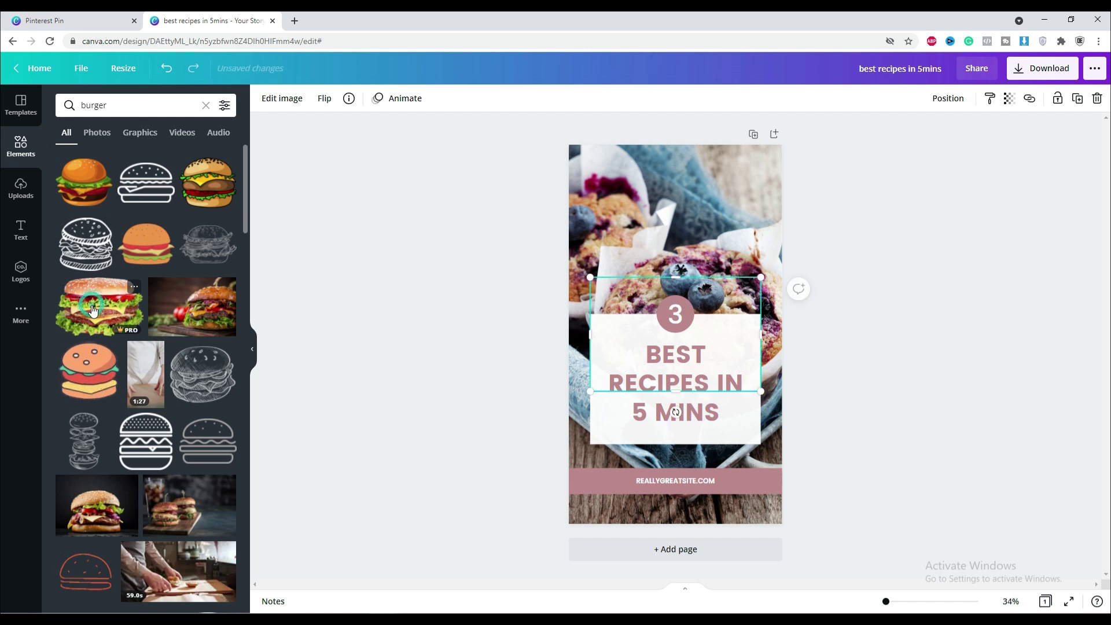
Shrink the burger image and place it over the upper right corner of the white heading box.
drag(591, 278, 719, 318)
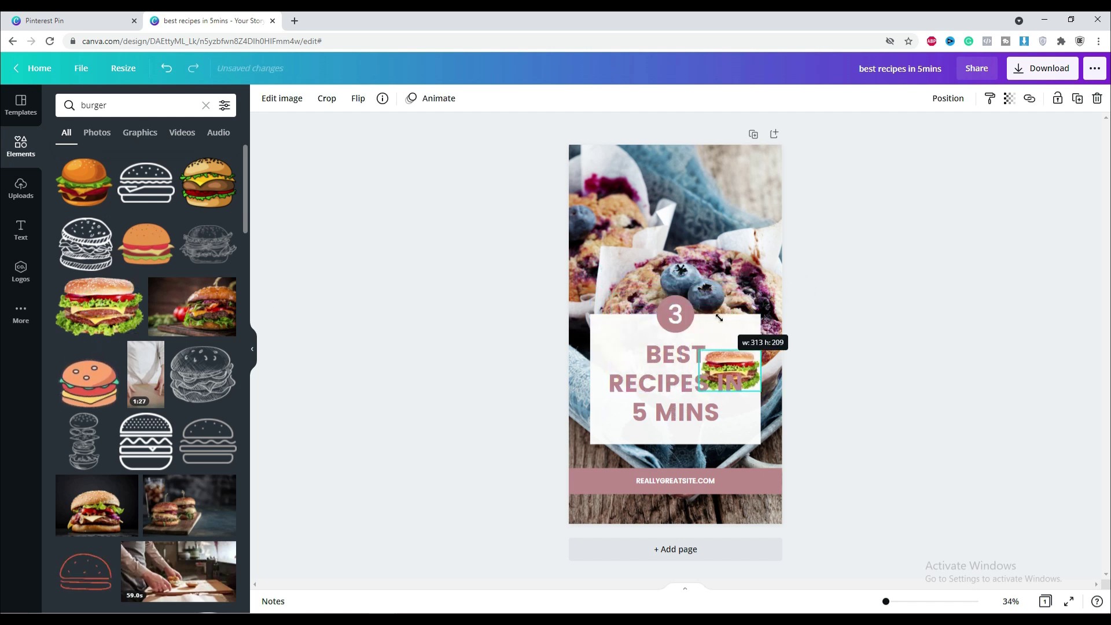
drag(730, 370, 742, 172)
drag(684, 347, 712, 353)
drag(754, 181, 751, 323)
click(876, 323)
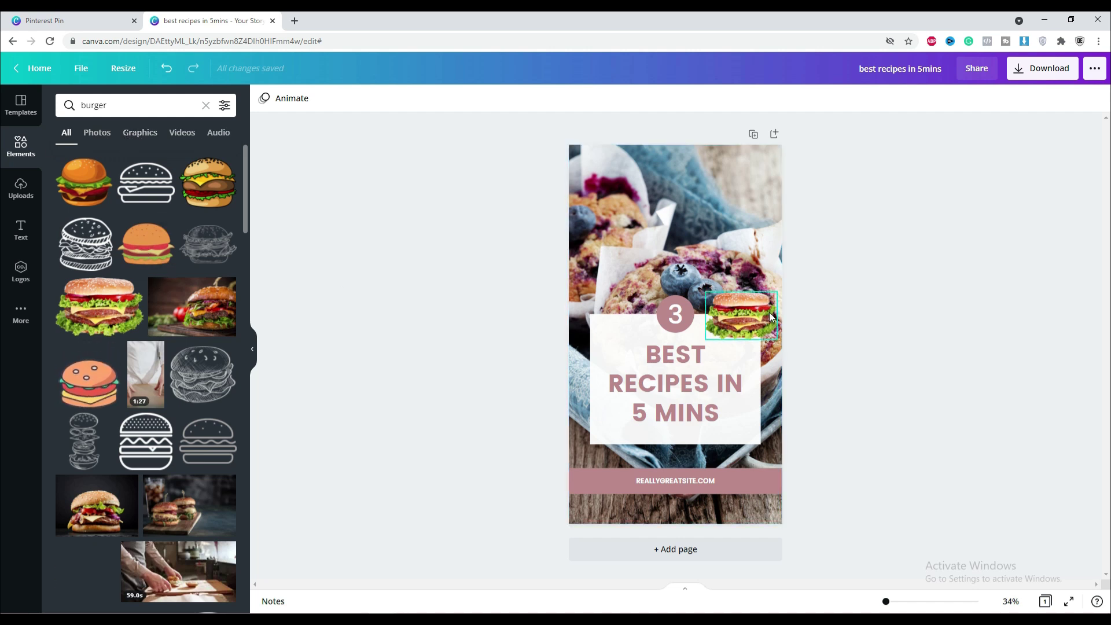
Narrow the burger results to photos and add the photo of a woman in sunglasses holding a burger.
click(143, 133)
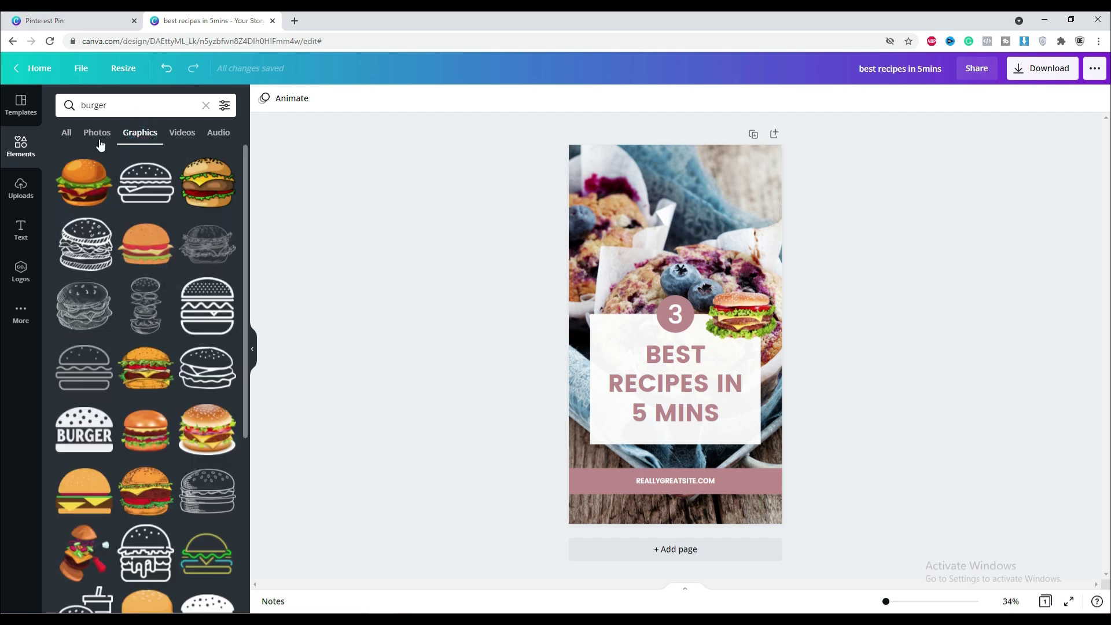
click(98, 141)
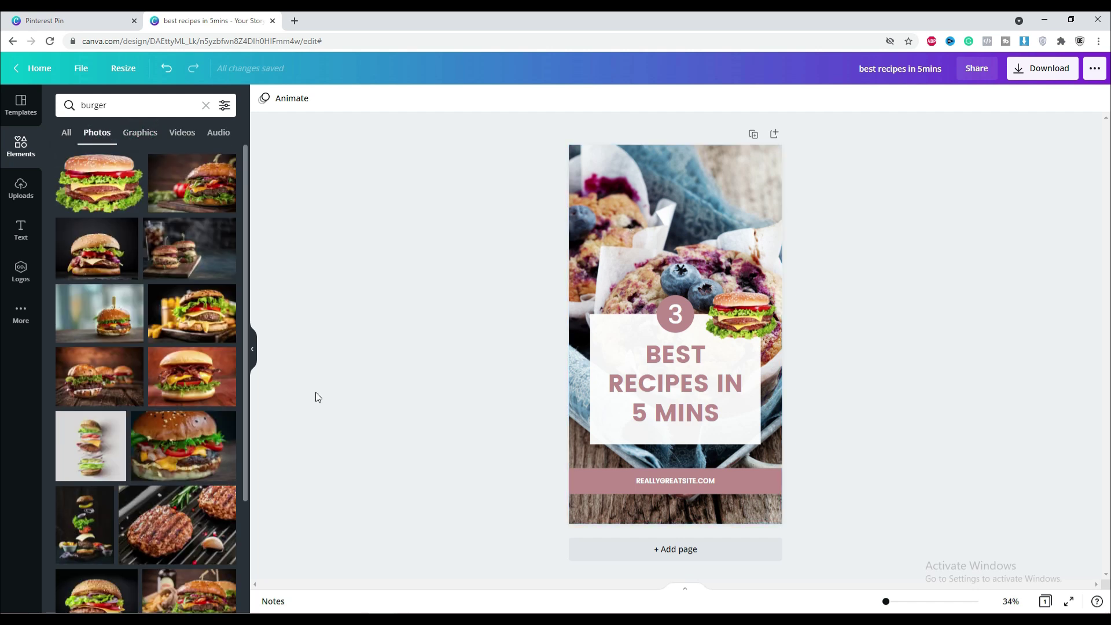
scroll(119, 429, down, 5)
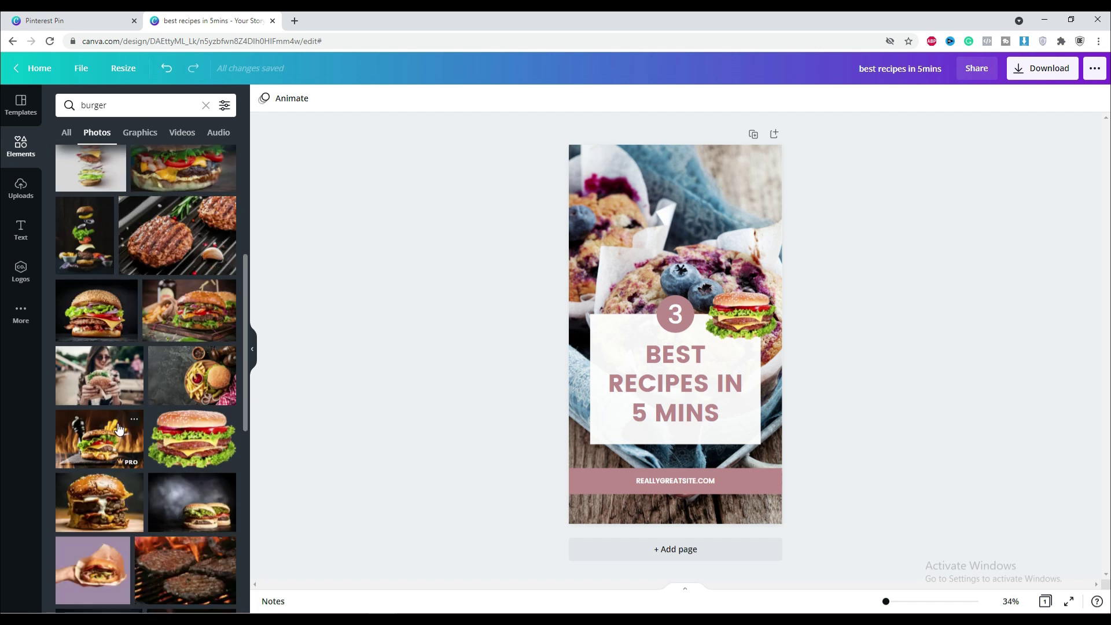
scroll(119, 428, down, 2)
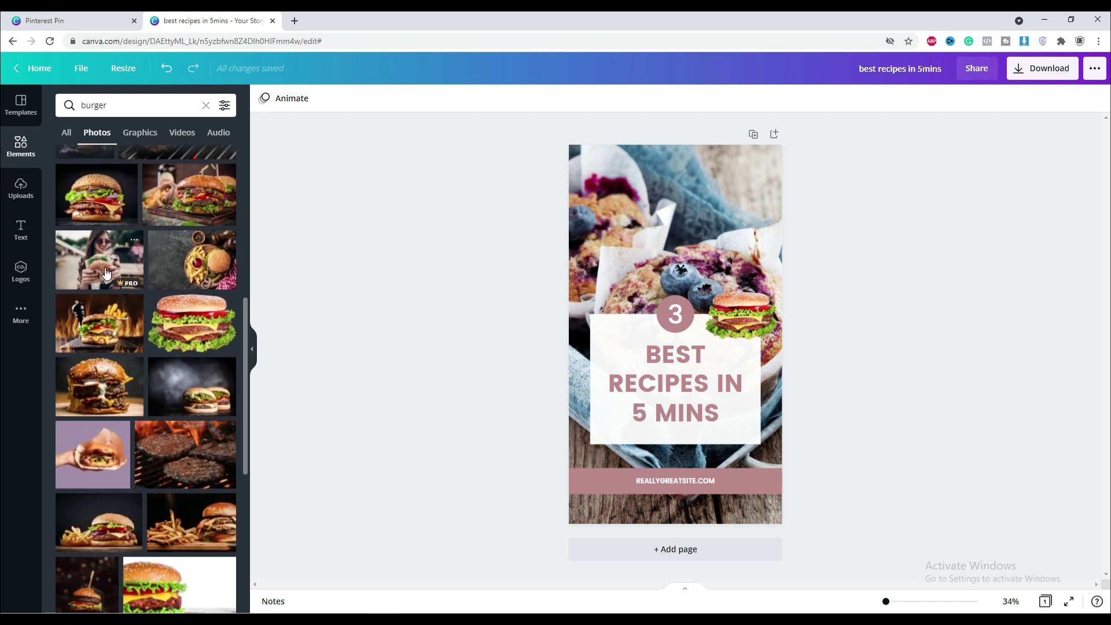
click(106, 273)
Delete the blueberry muffin background and make the photo of the woman holding a burger the page background.
click(666, 177)
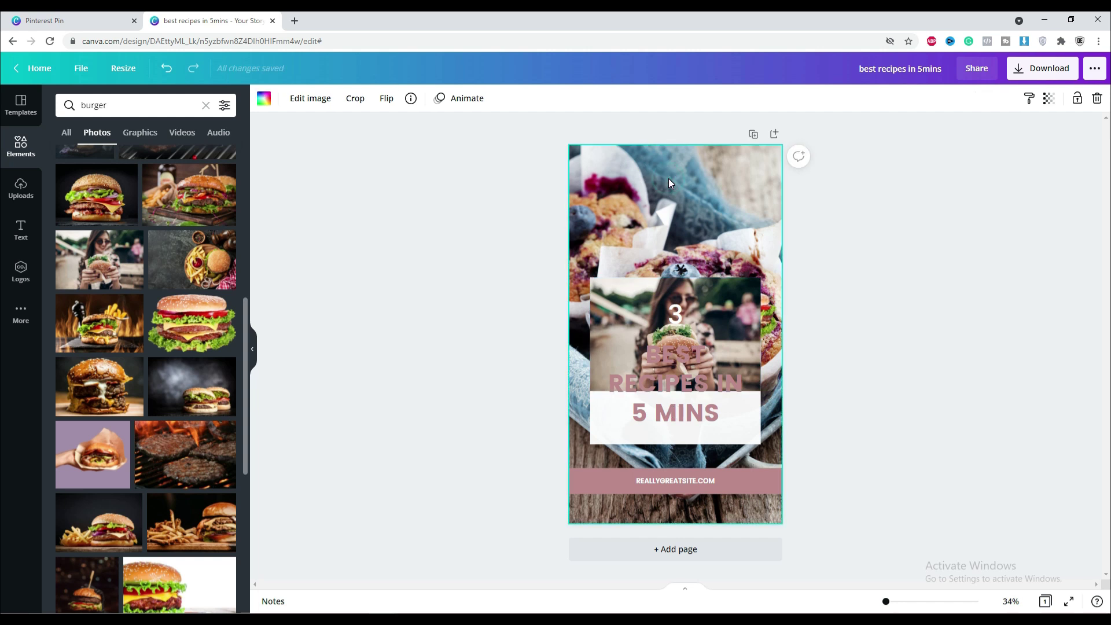
key(Delete)
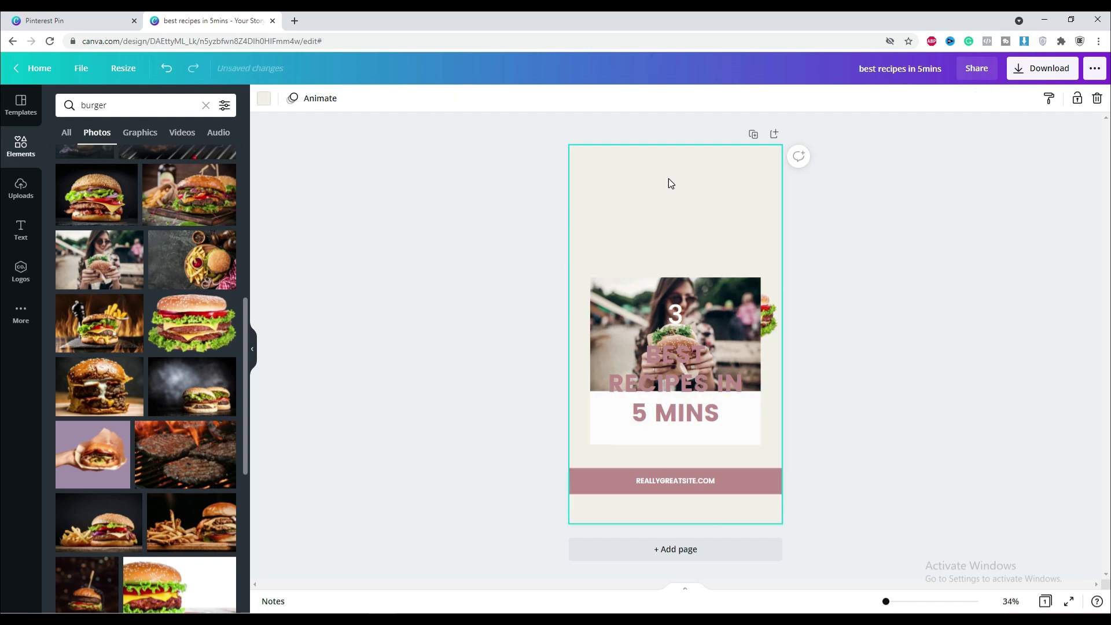
click(730, 284)
drag(726, 250, 732, 201)
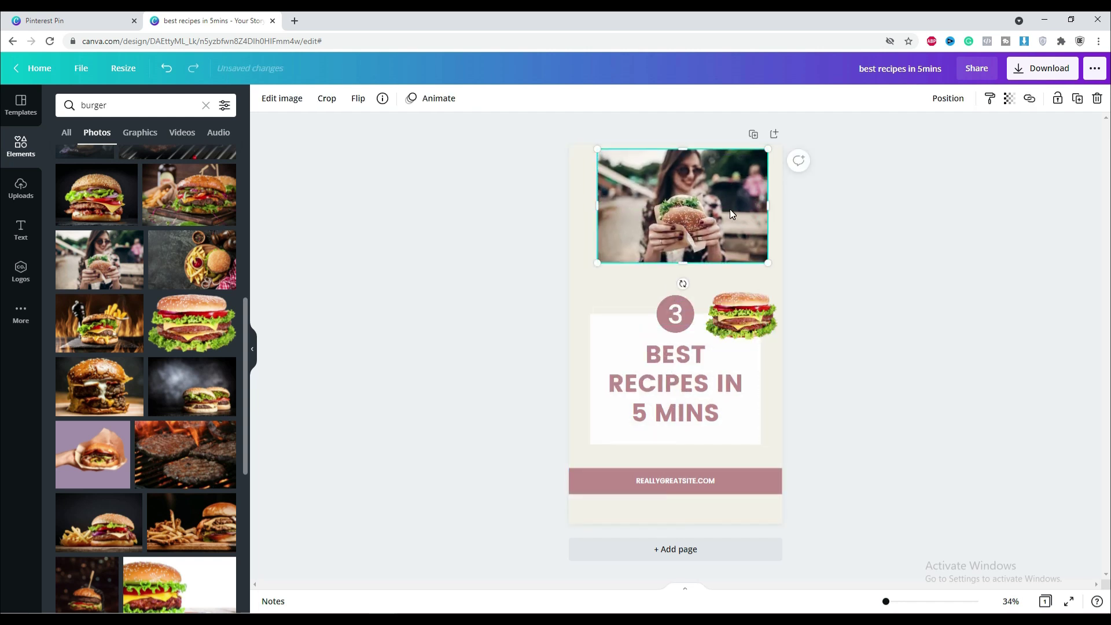
right_click(730, 213)
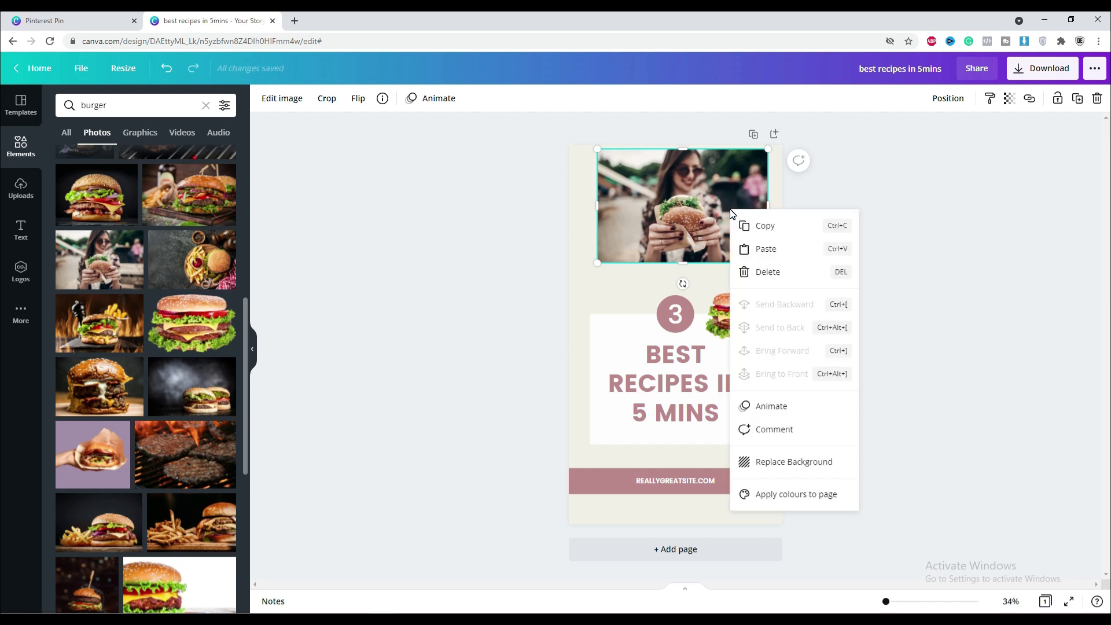
click(819, 457)
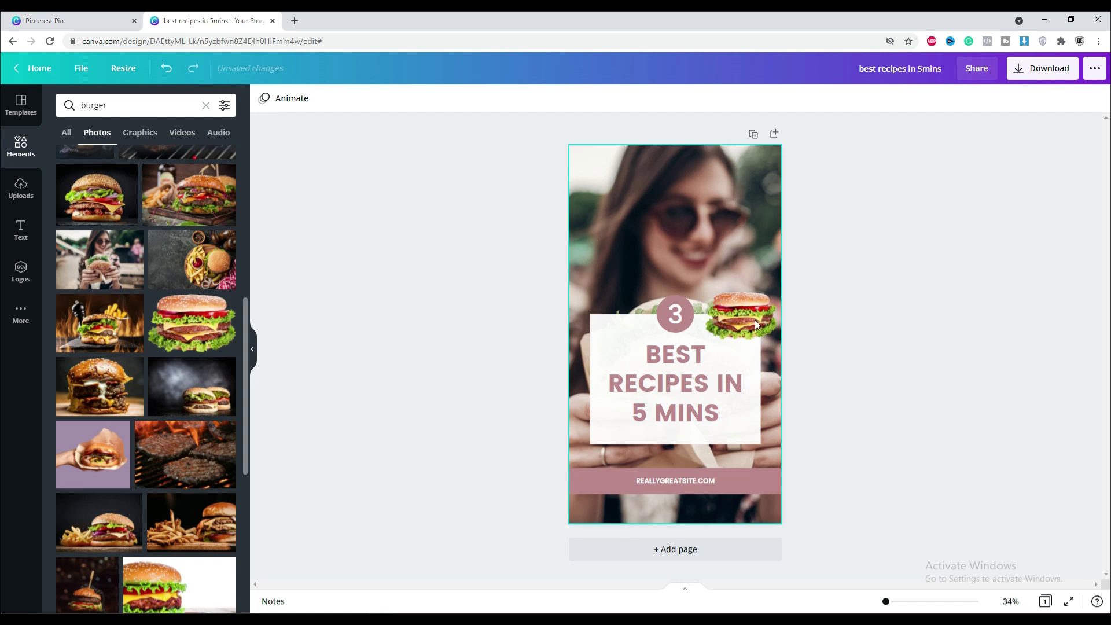
Move the heading box down to meet the website band and shift the burger image down with it.
drag(600, 329, 600, 353)
mouse_move(752, 325)
mouse_down()
mouse_move(763, 355)
mouse_move(744, 341)
mouse_up()
click(744, 351)
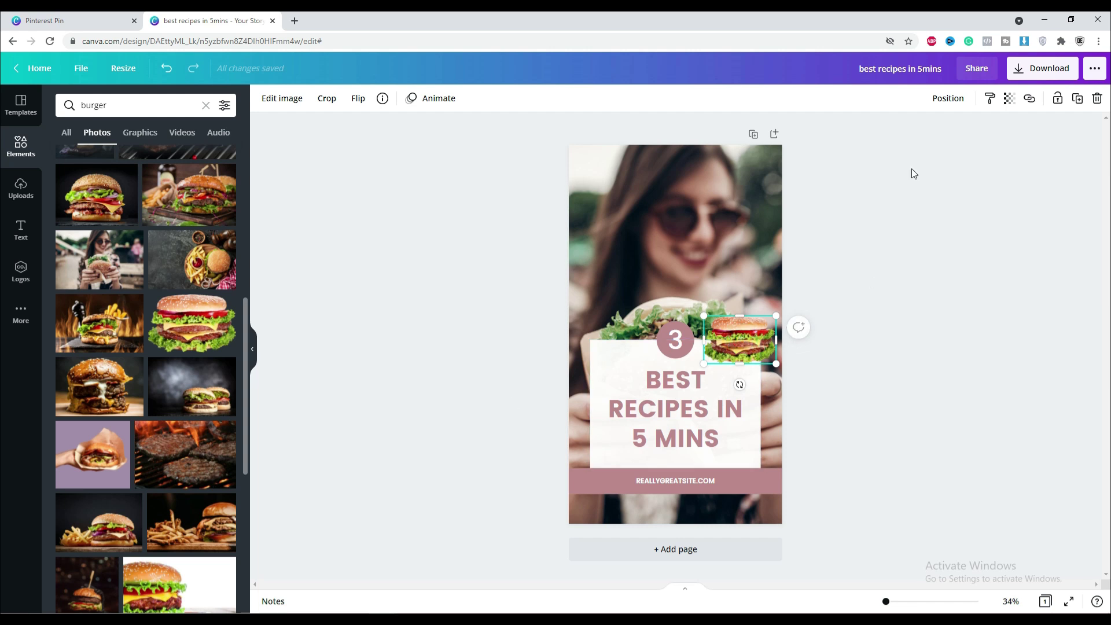
Send the burger image backwards behind the white box and bring it forwards again.
click(954, 103)
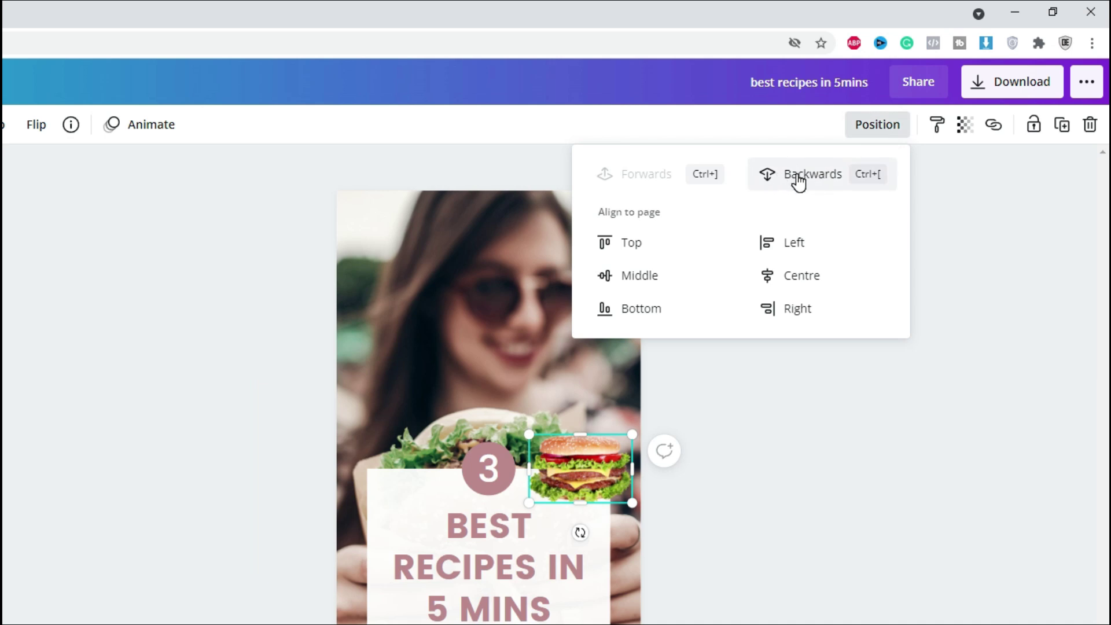
click(798, 181)
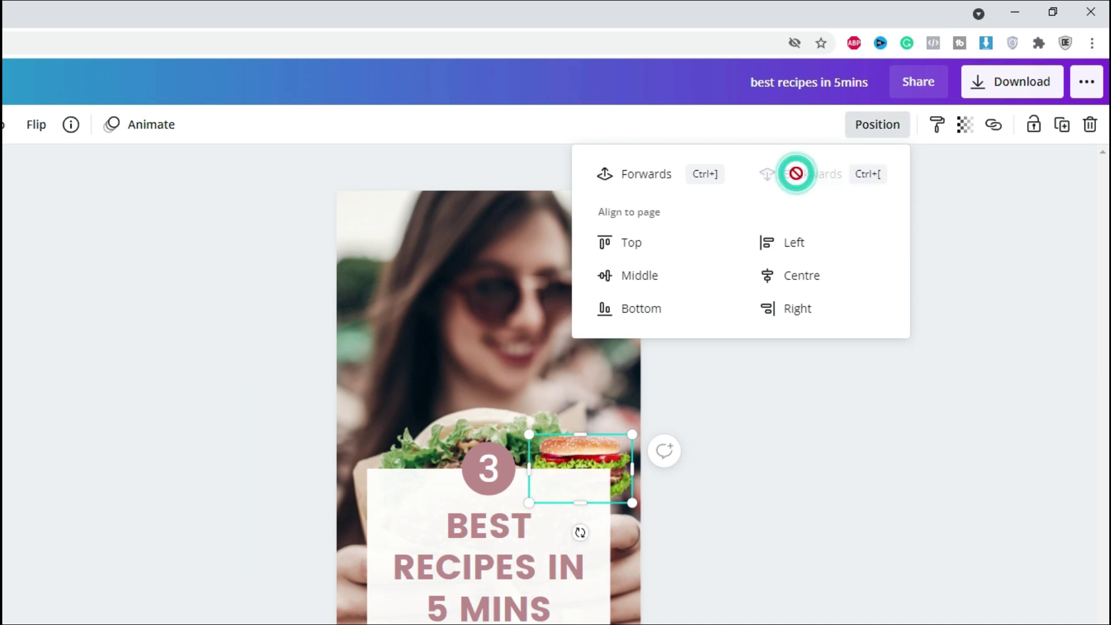
click(691, 189)
click(321, 271)
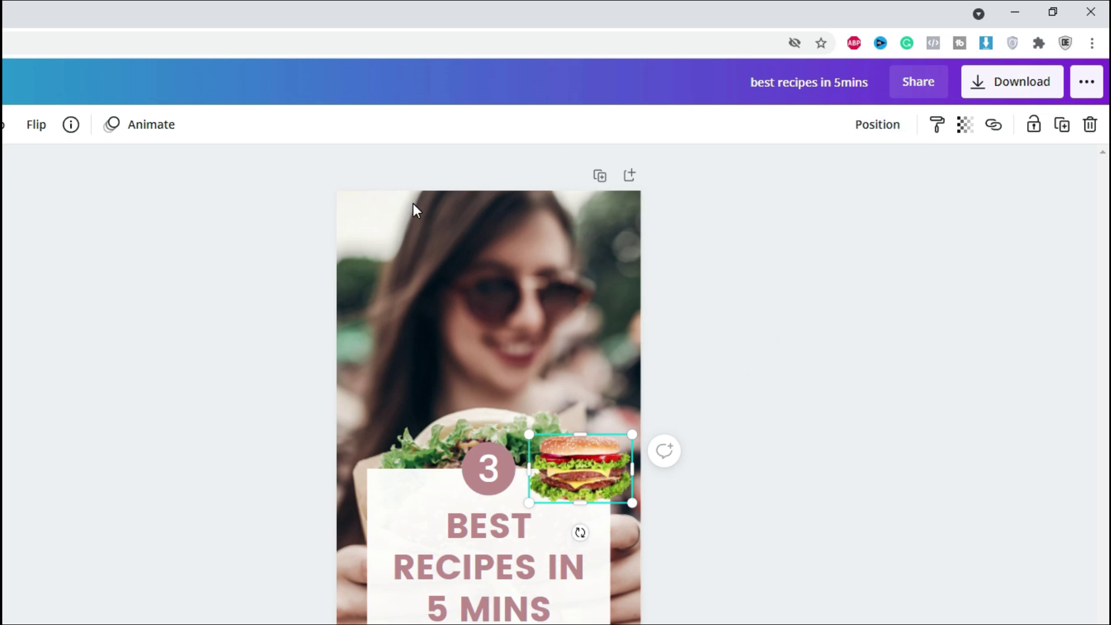
click(685, 522)
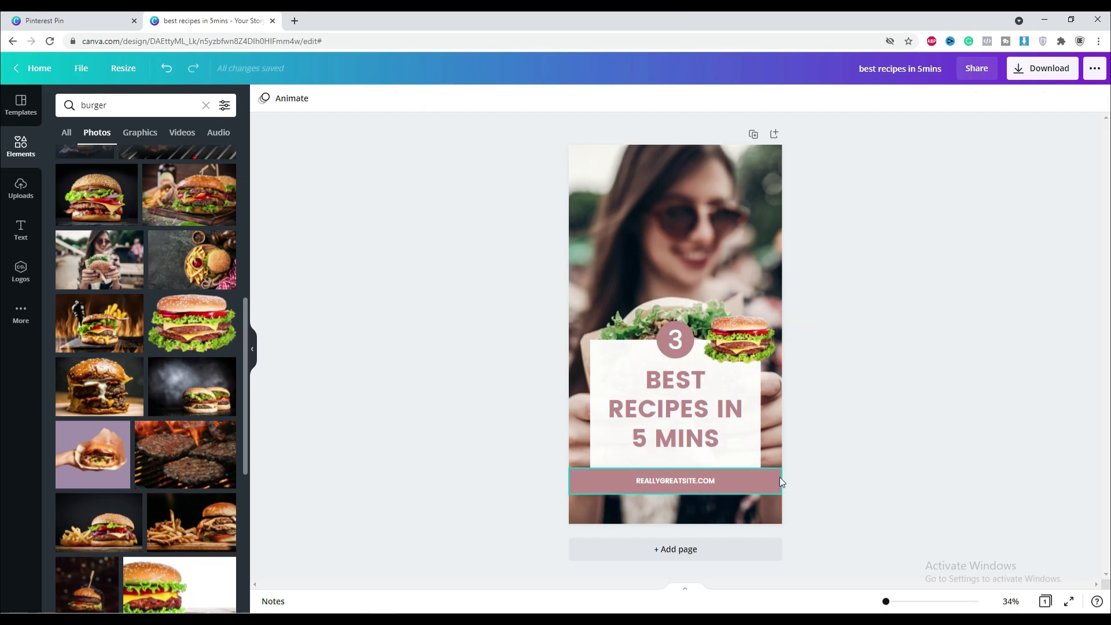
Recolour the website band and number badge rust orange from the burger photo's colours, and the heading black.
click(760, 488)
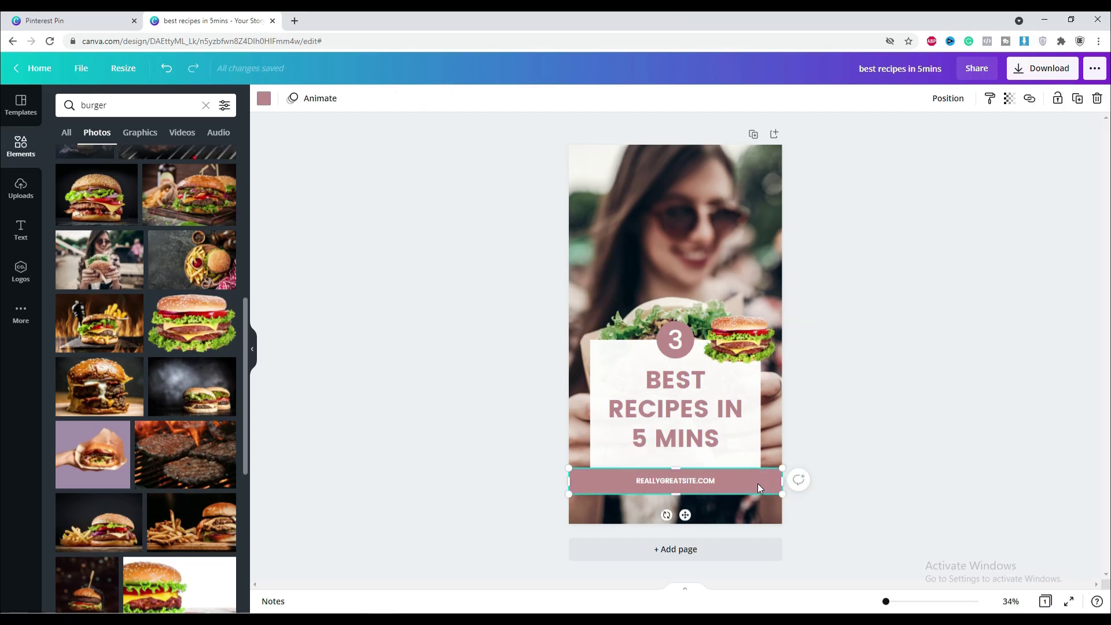
click(264, 99)
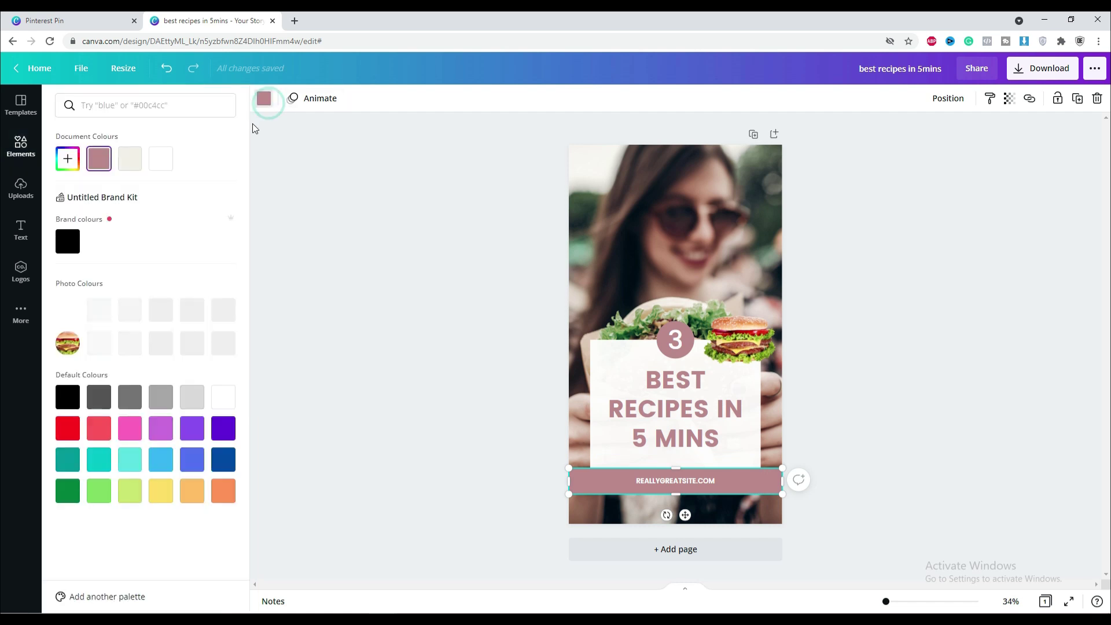
click(67, 241)
click(161, 343)
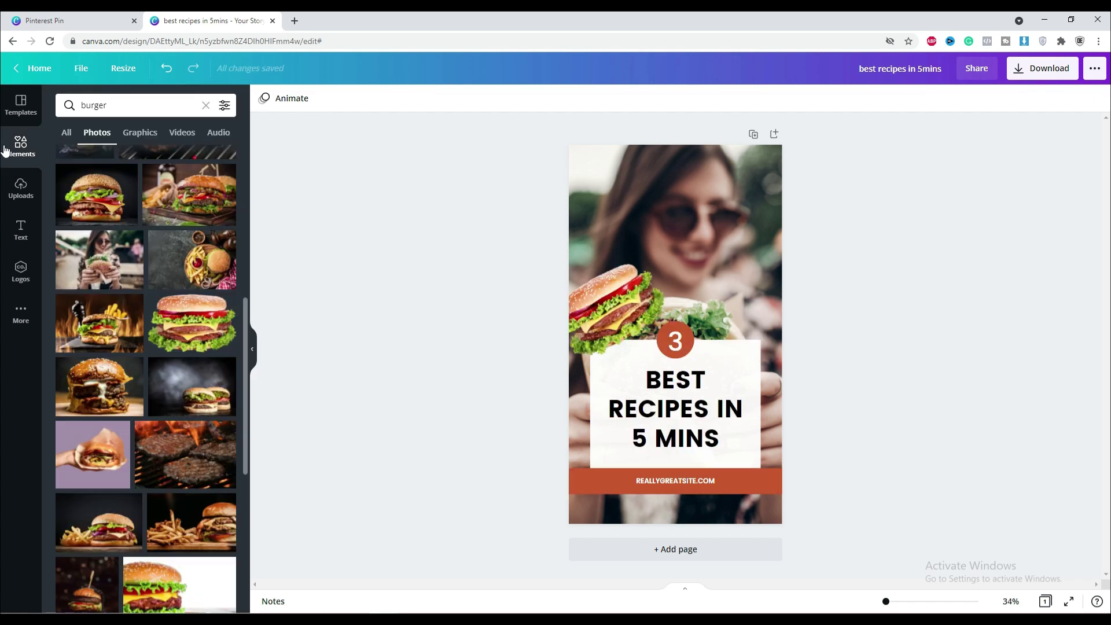
Search the elements for "square" and show only the graphics.
double_click(131, 110)
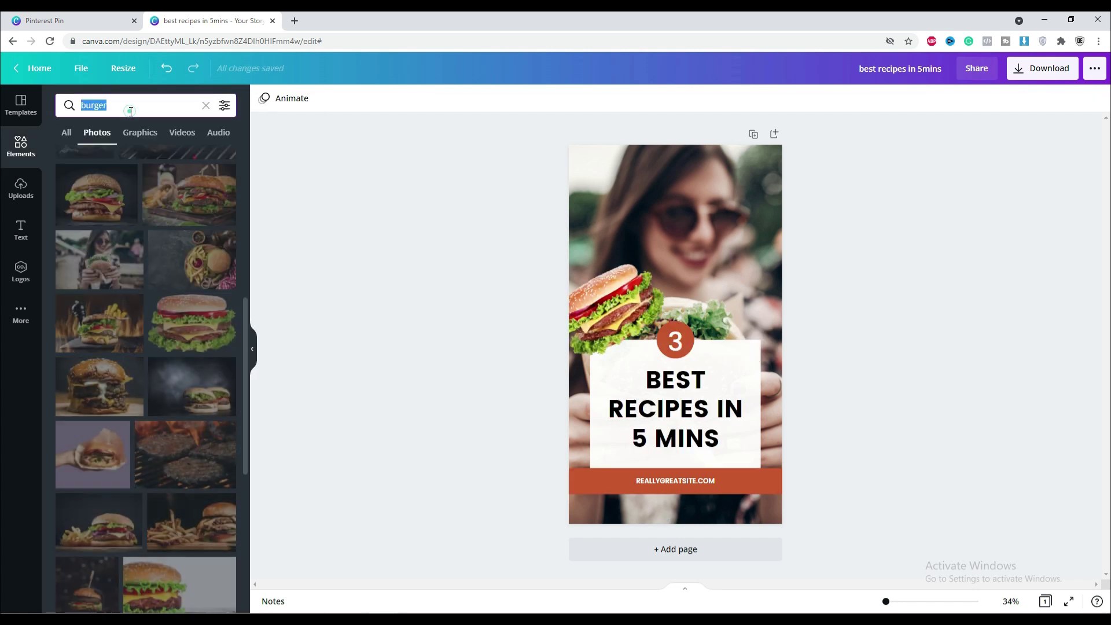
text(square)
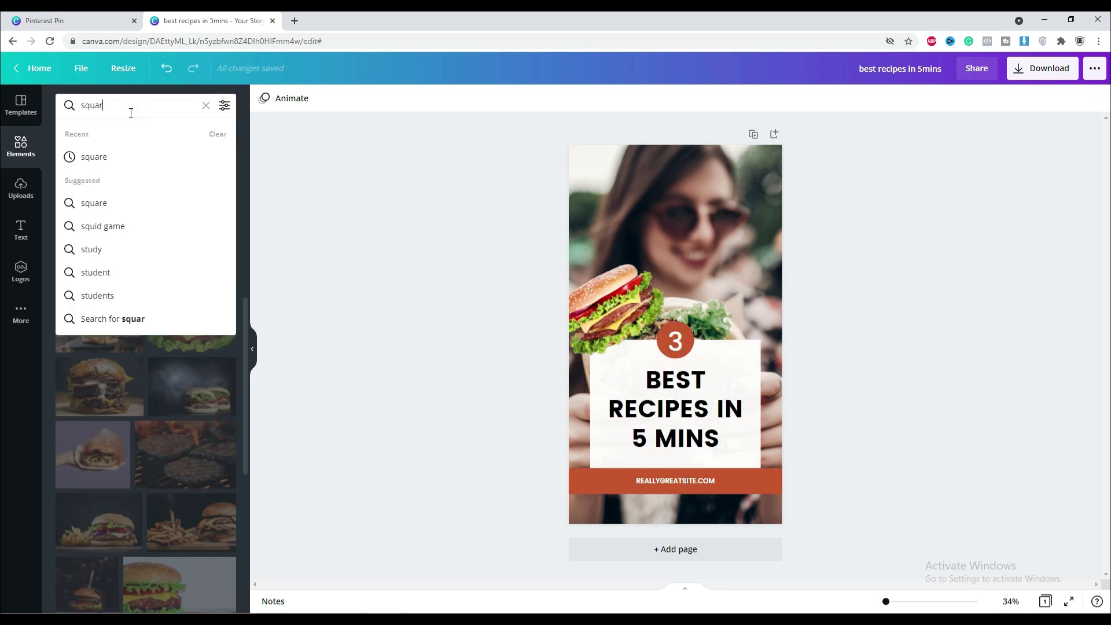
key(Return)
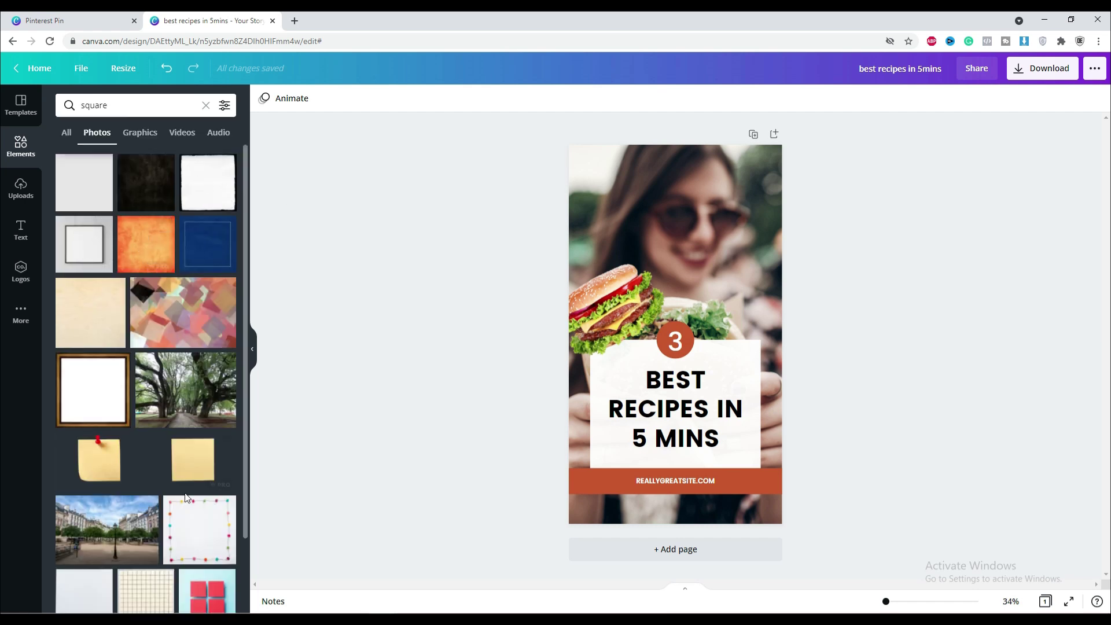
scroll(89, 368, down, 1)
scroll(89, 368, up, 1)
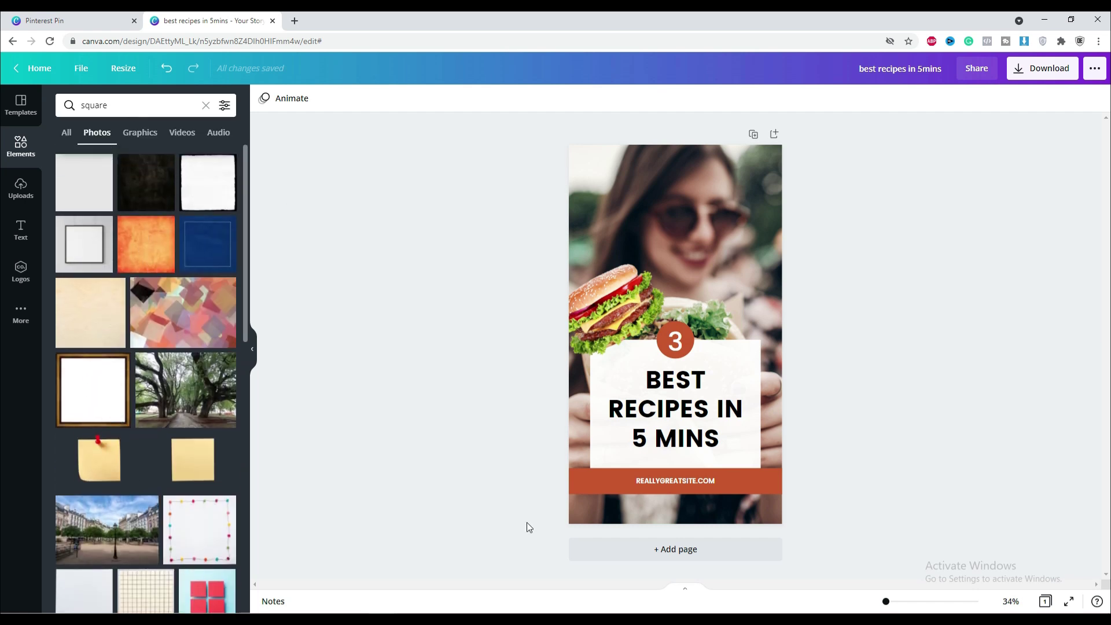
click(136, 132)
Add the first square graphic, place it over the upper part of the background photo, and delete it.
click(84, 183)
drag(642, 303, 642, 191)
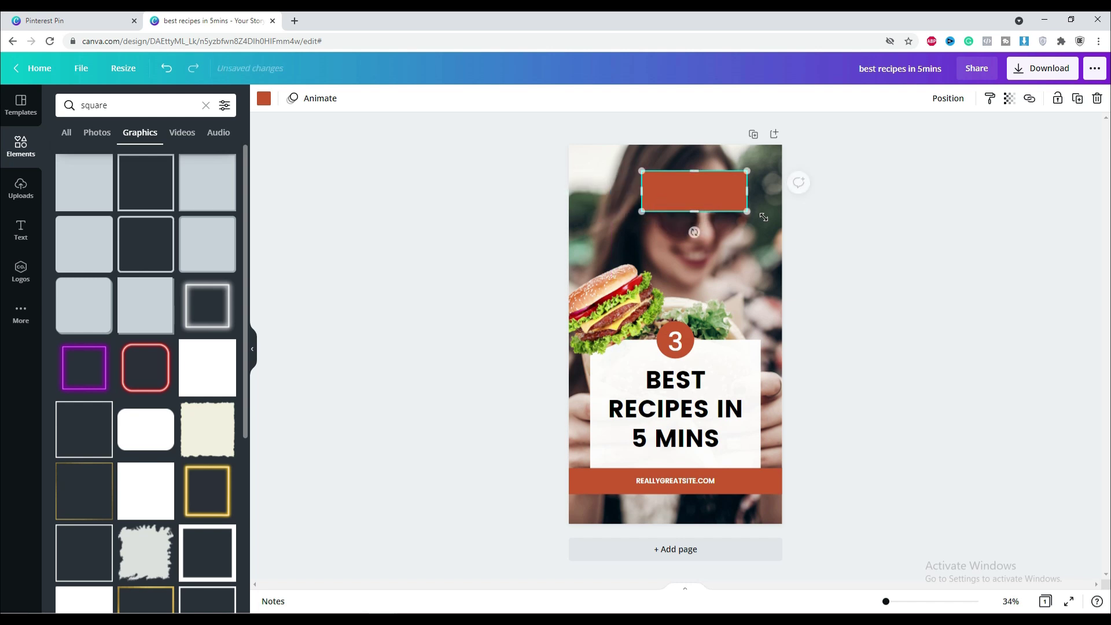
key(Delete)
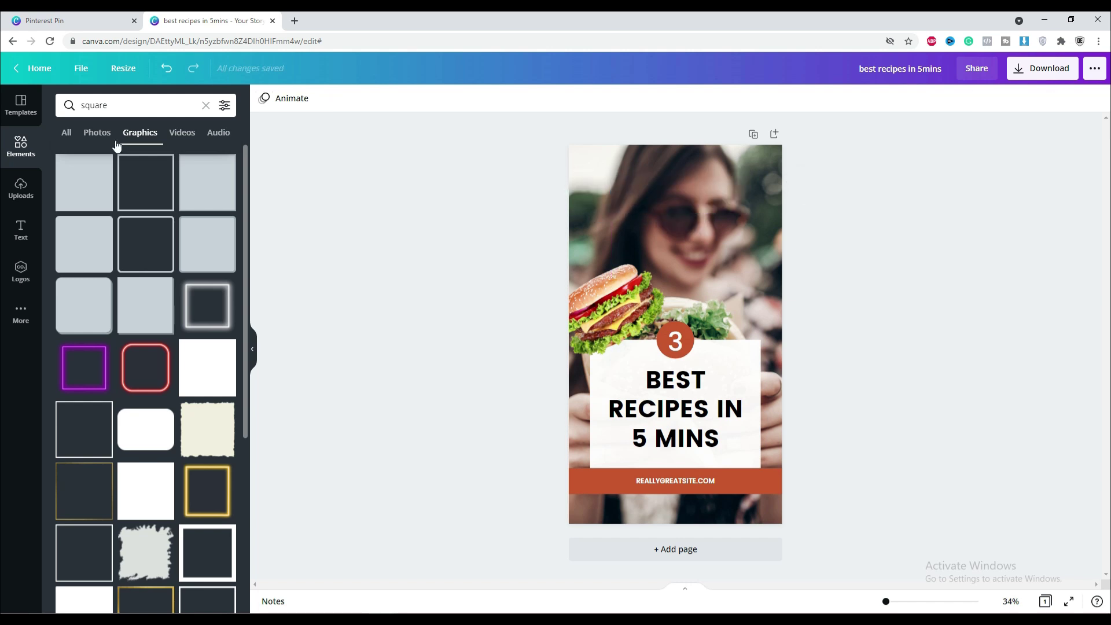
click(21, 186)
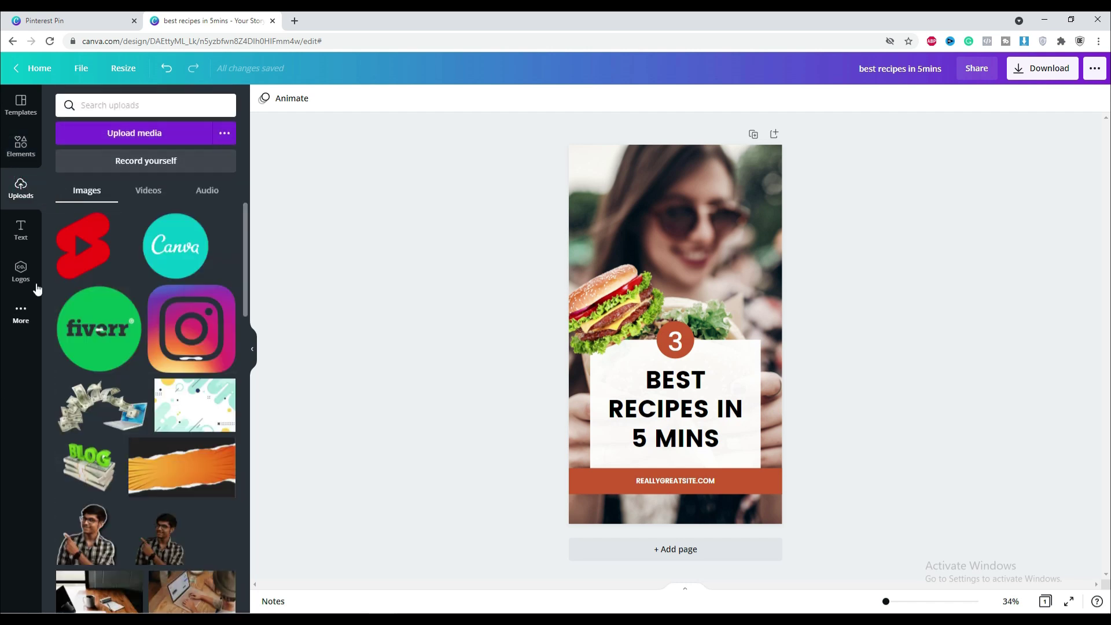
scroll(149, 376, down, 1)
scroll(149, 376, up, 1)
Add a heading text box above the burger image and scale it to font size 87.5.
click(14, 232)
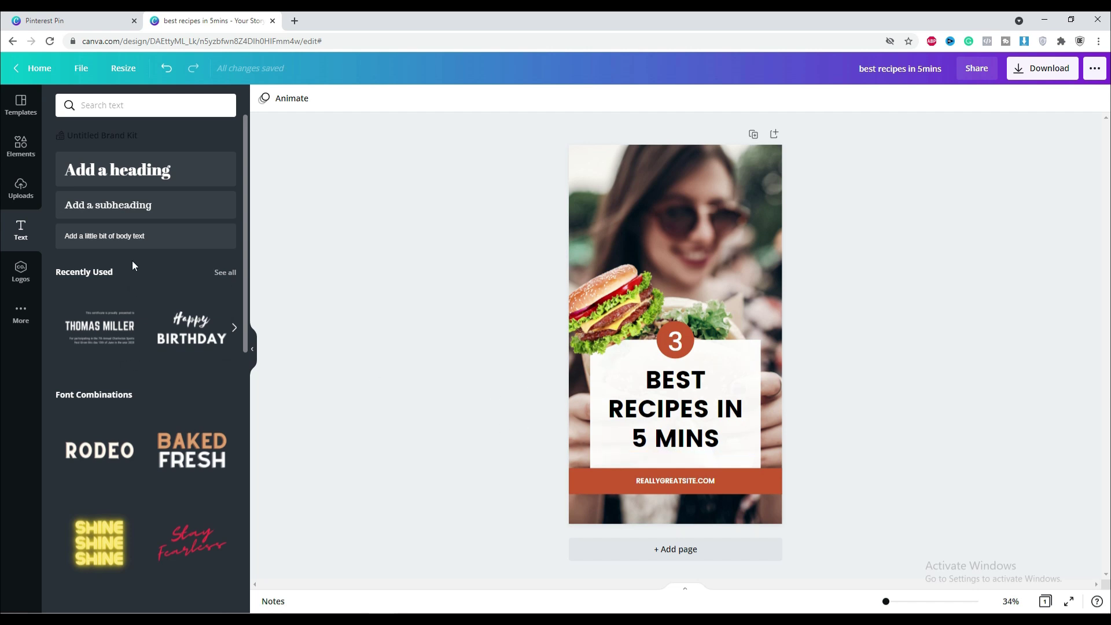
click(167, 169)
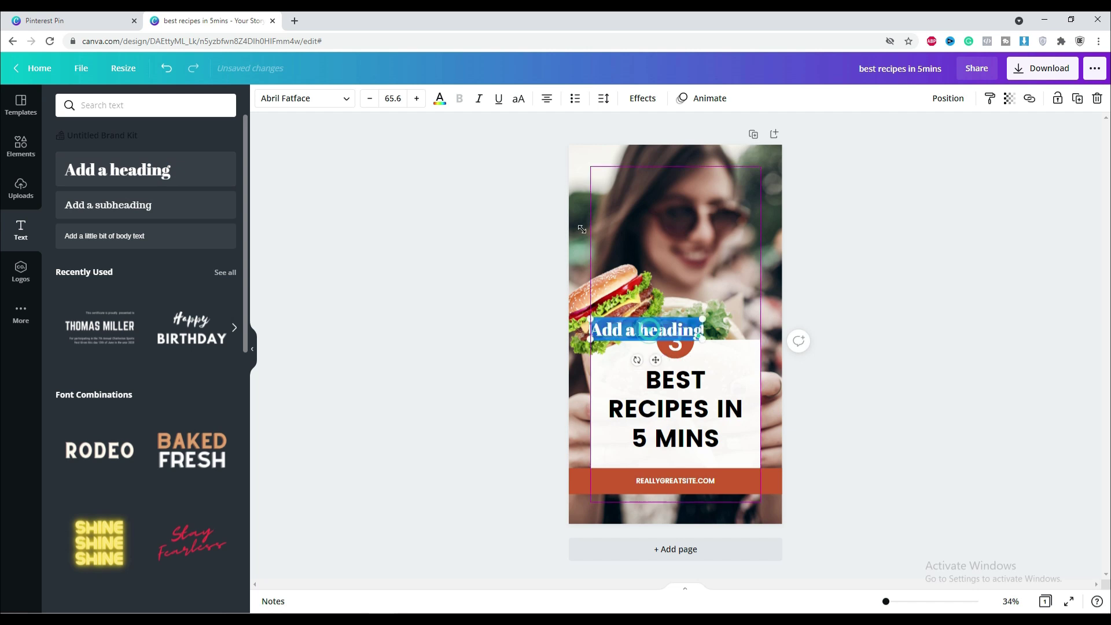
drag(582, 229, 546, 311)
drag(654, 342, 690, 239)
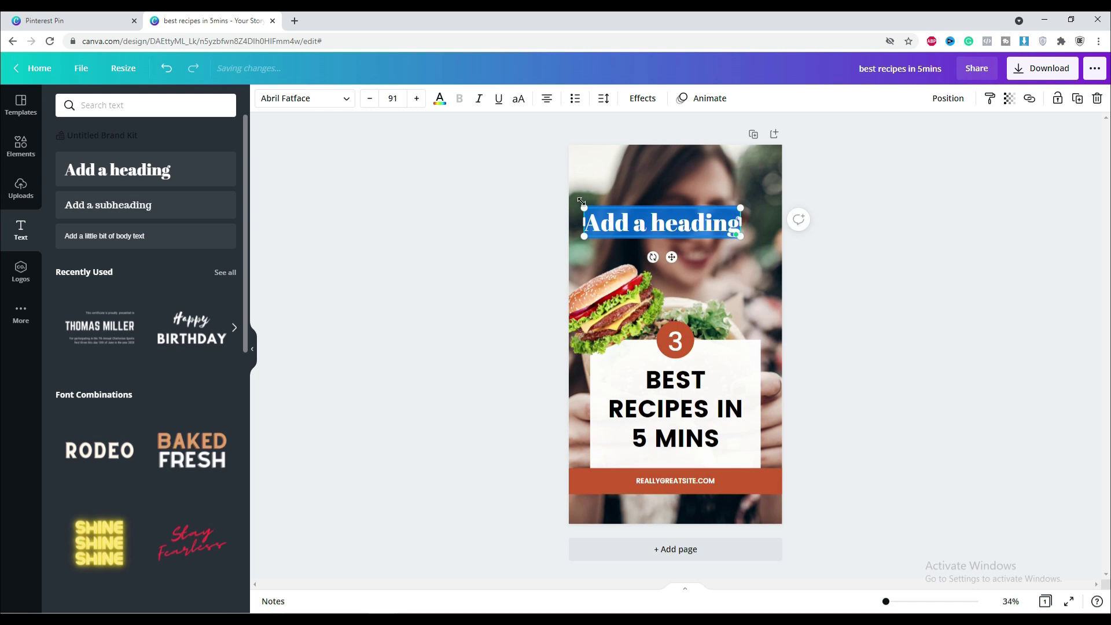
drag(581, 206, 590, 184)
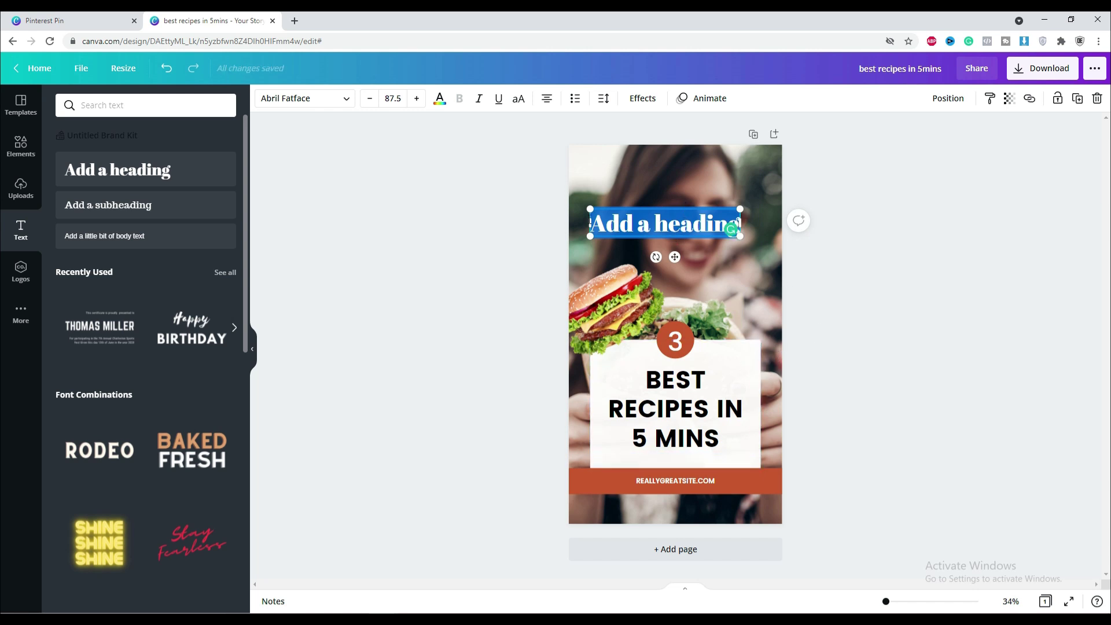
Set the new heading's text to "oswald" in the Oswald font and move it higher over the background photo.
click(322, 99)
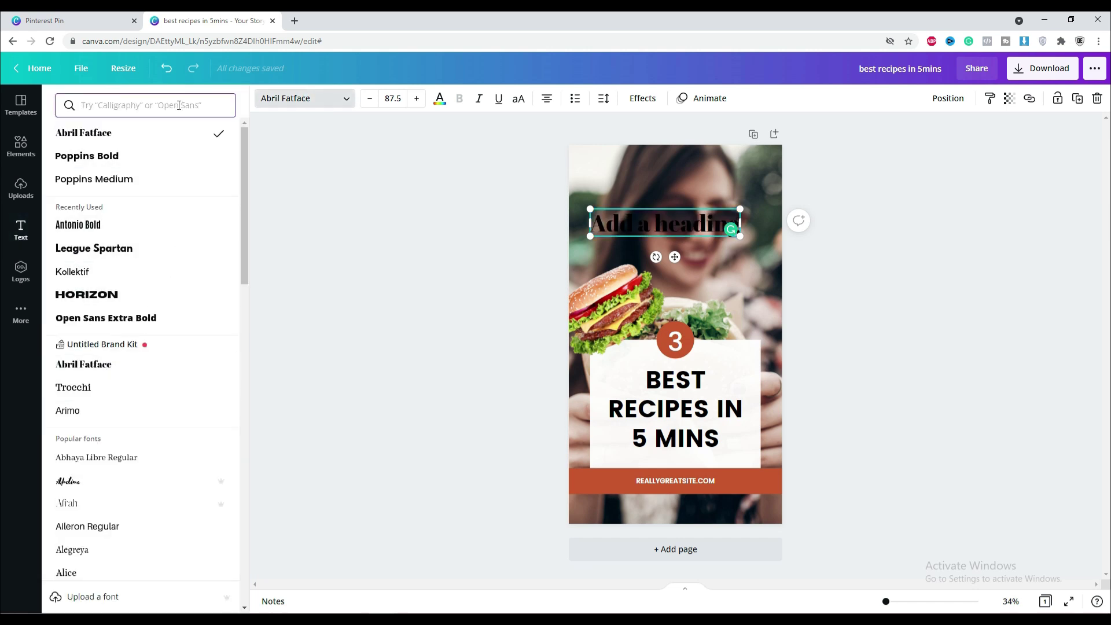
text(oswald)
click(67, 154)
click(661, 245)
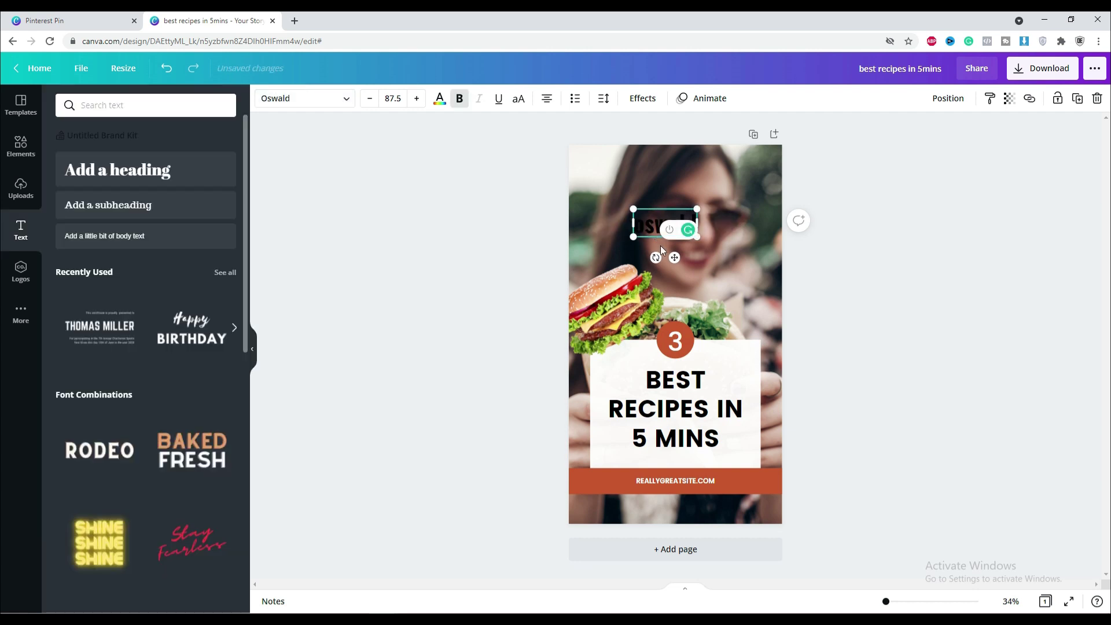
drag(670, 261, 689, 217)
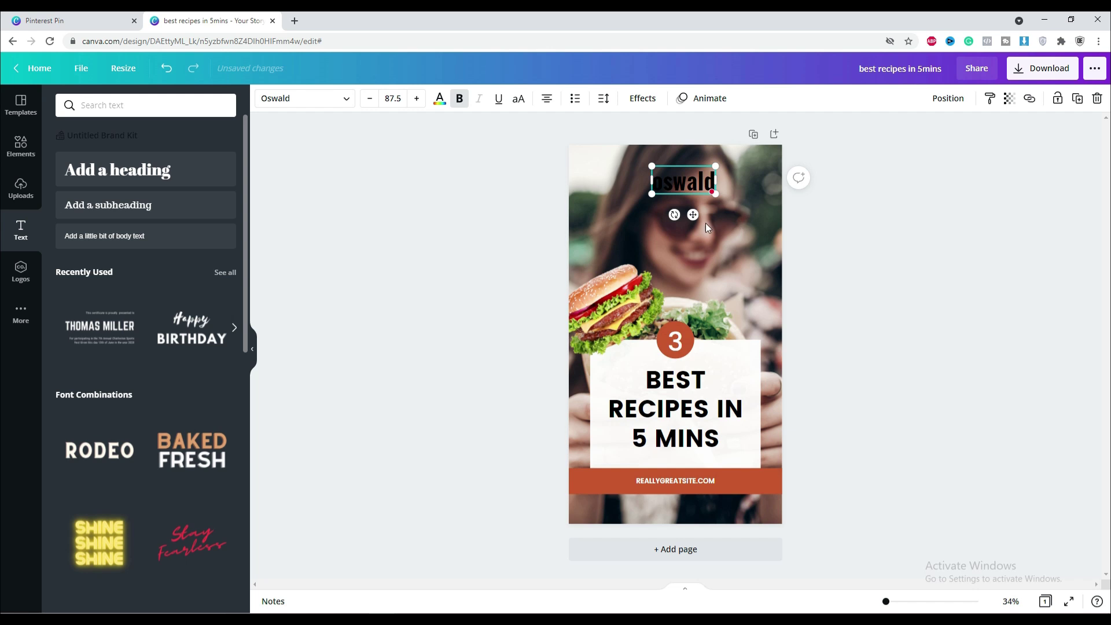
Convert the "oswald" heading to uppercase, recolour it white and enlarge it across the upper part of the photo.
click(292, 105)
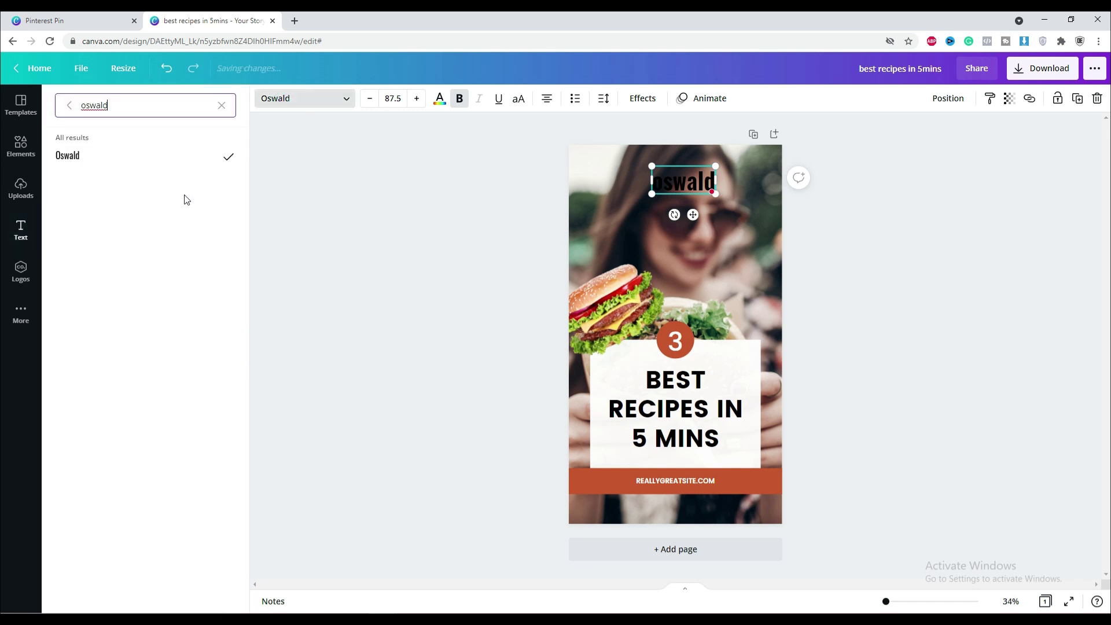
click(74, 108)
scroll(116, 307, down, 8)
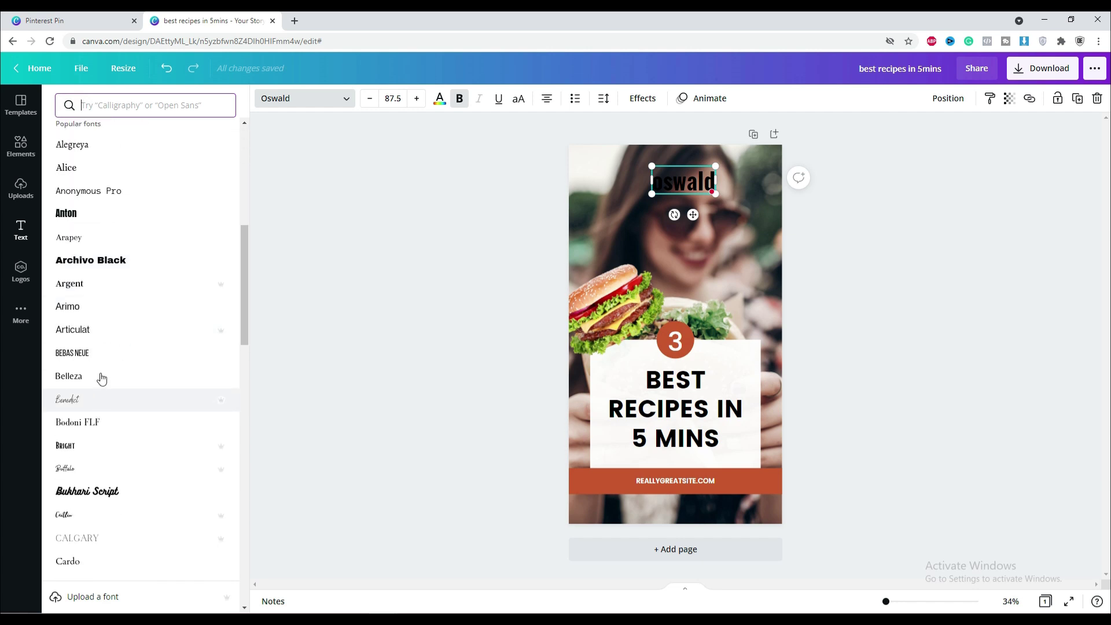
scroll(131, 347, up, 8)
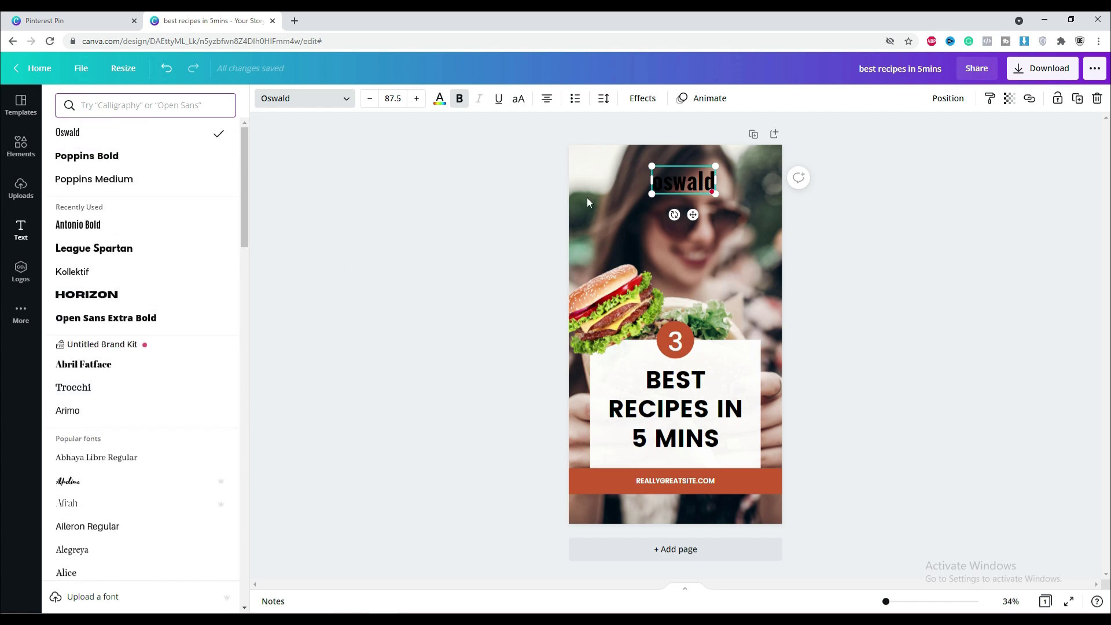
mouse_move(672, 181)
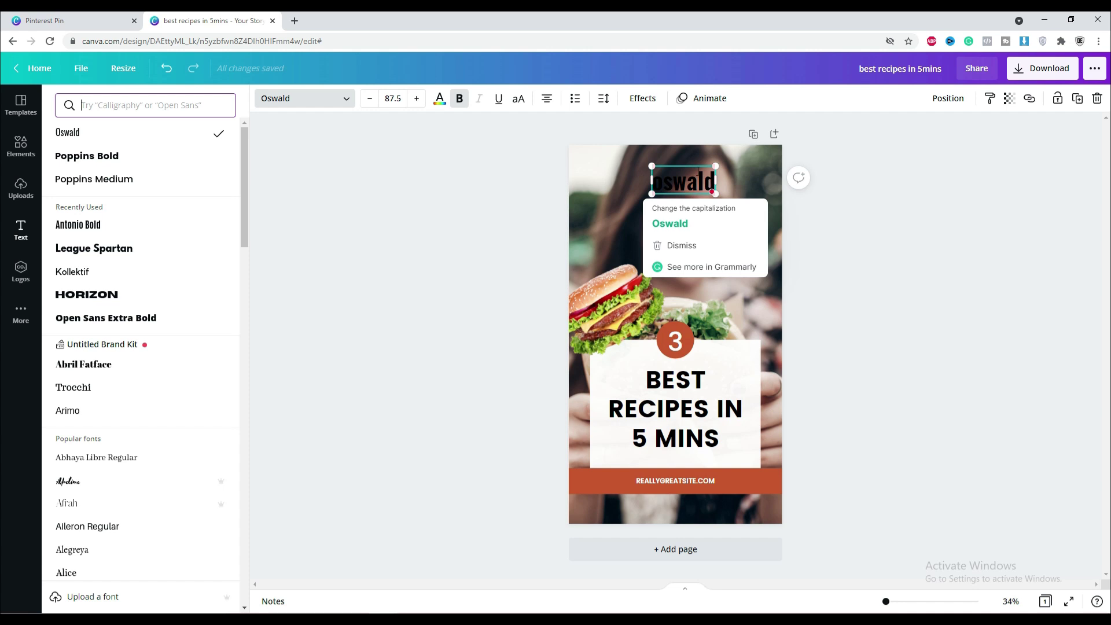
click(518, 100)
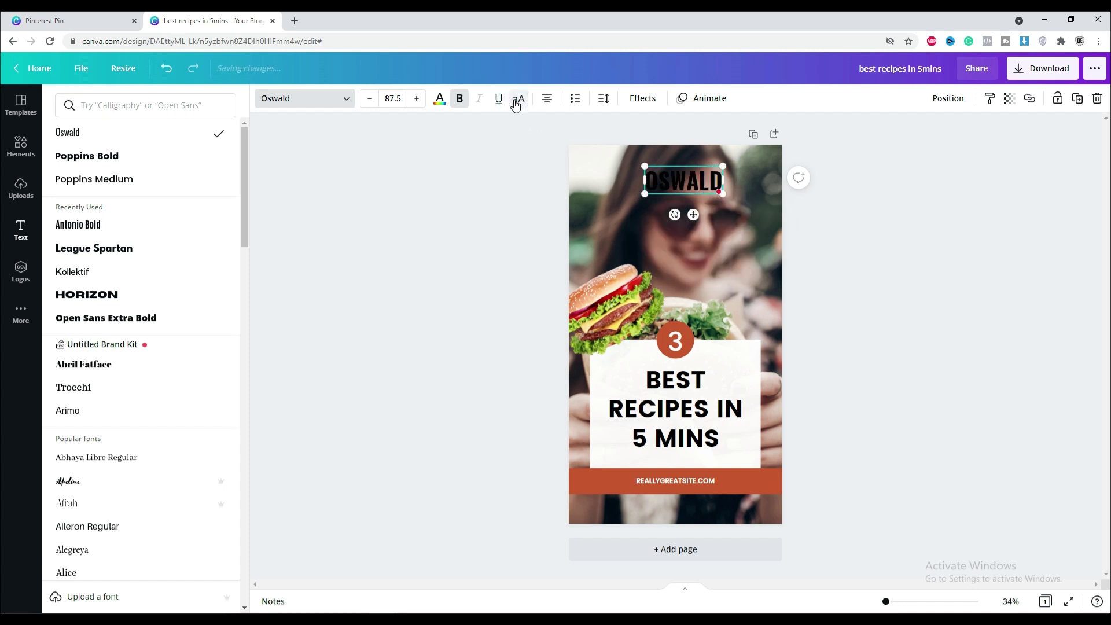
click(926, 450)
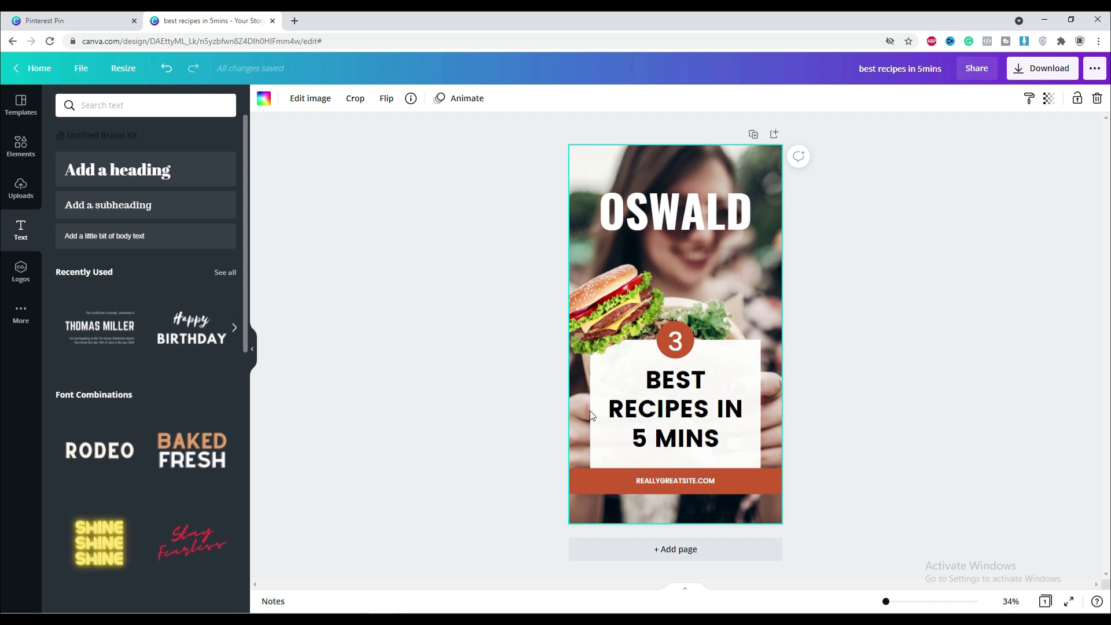
Lower the opacity of the rust orange website band so the background photo shows through.
click(755, 492)
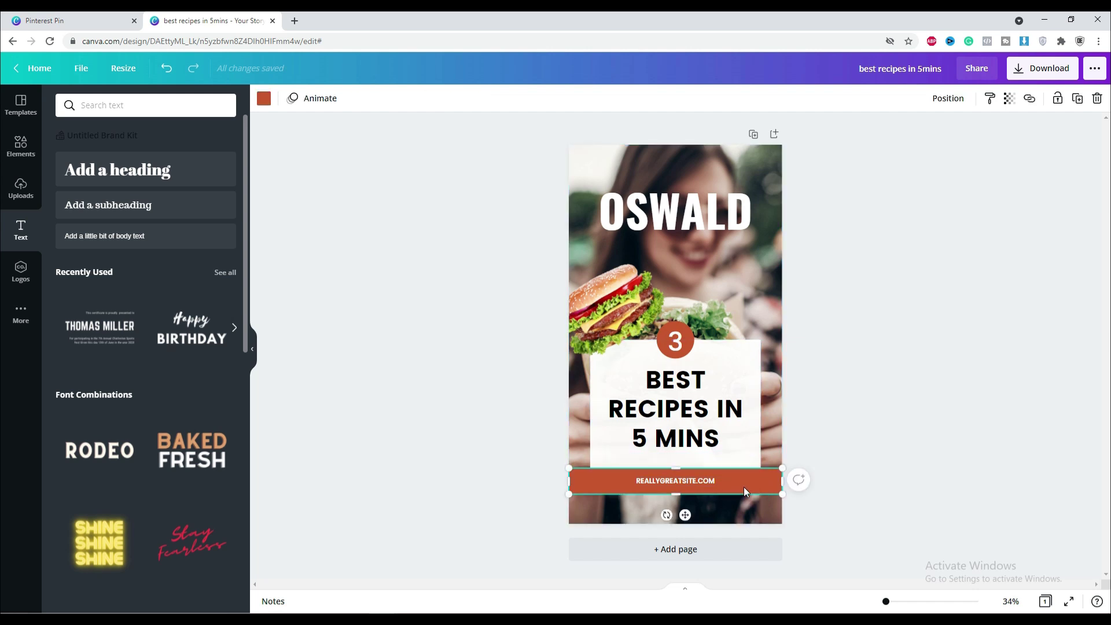
click(1009, 99)
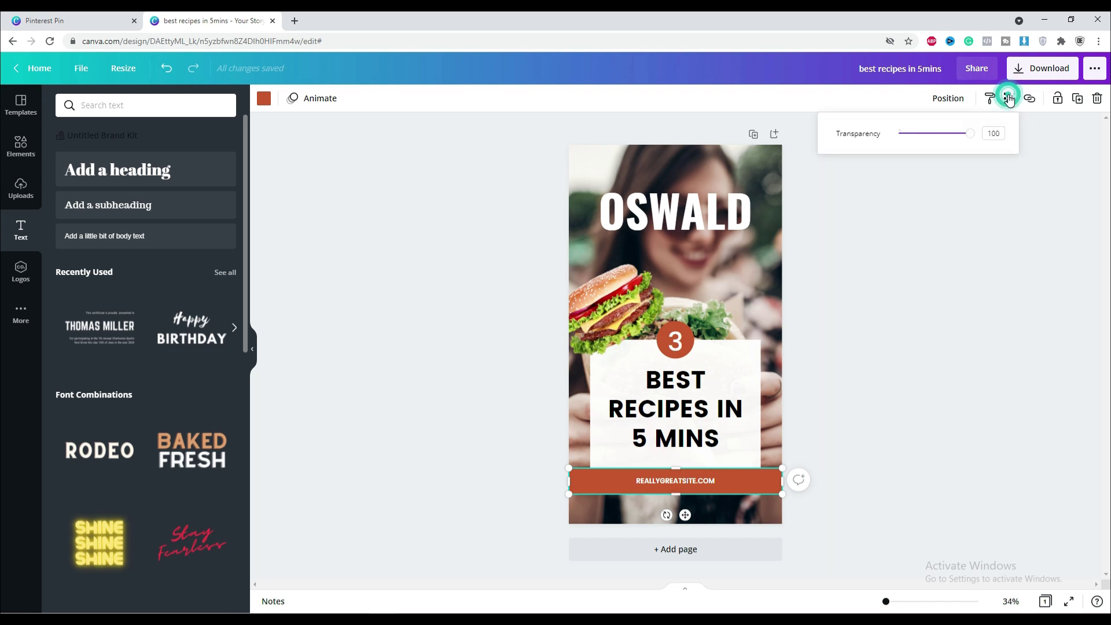
drag(971, 134, 937, 132)
click(981, 351)
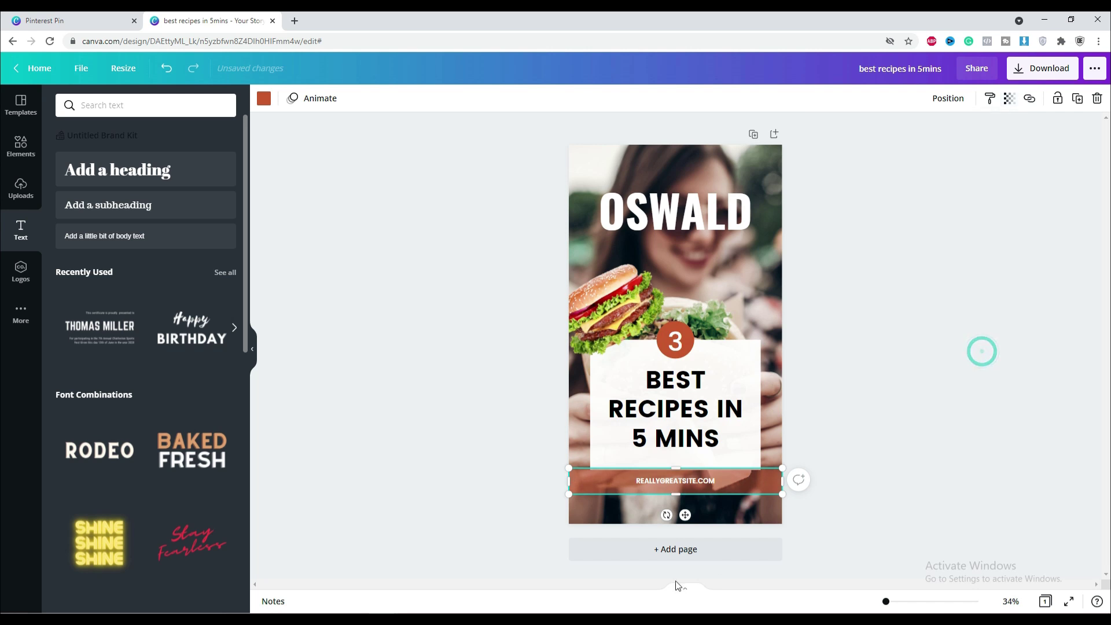
click(898, 428)
click(737, 482)
click(888, 461)
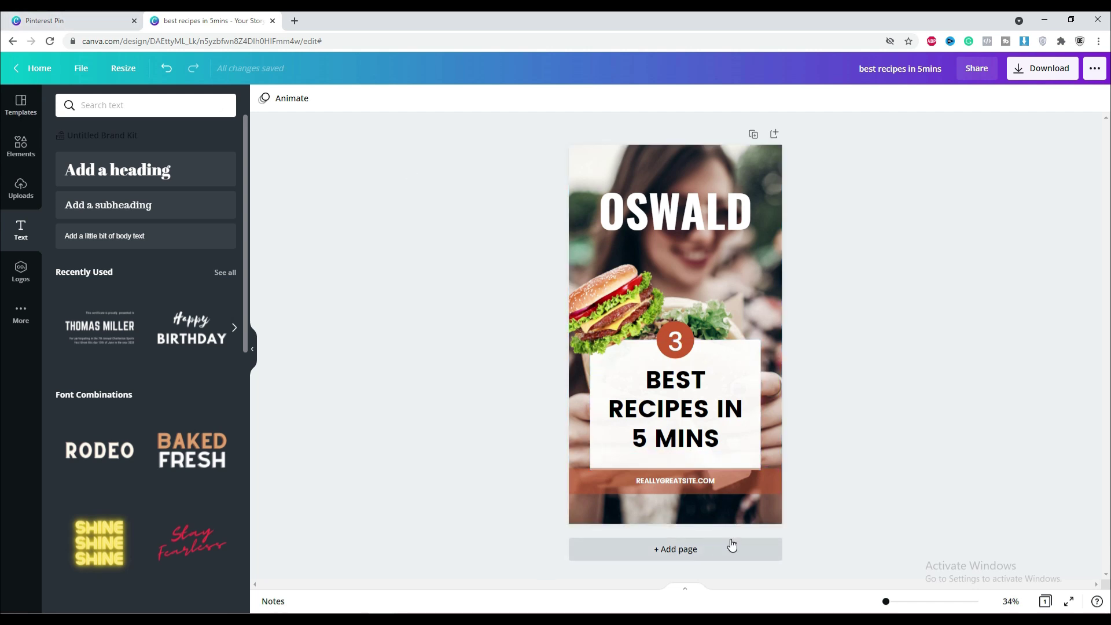
Add a blank page, undo it, and duplicate the existing pin page instead.
click(697, 549)
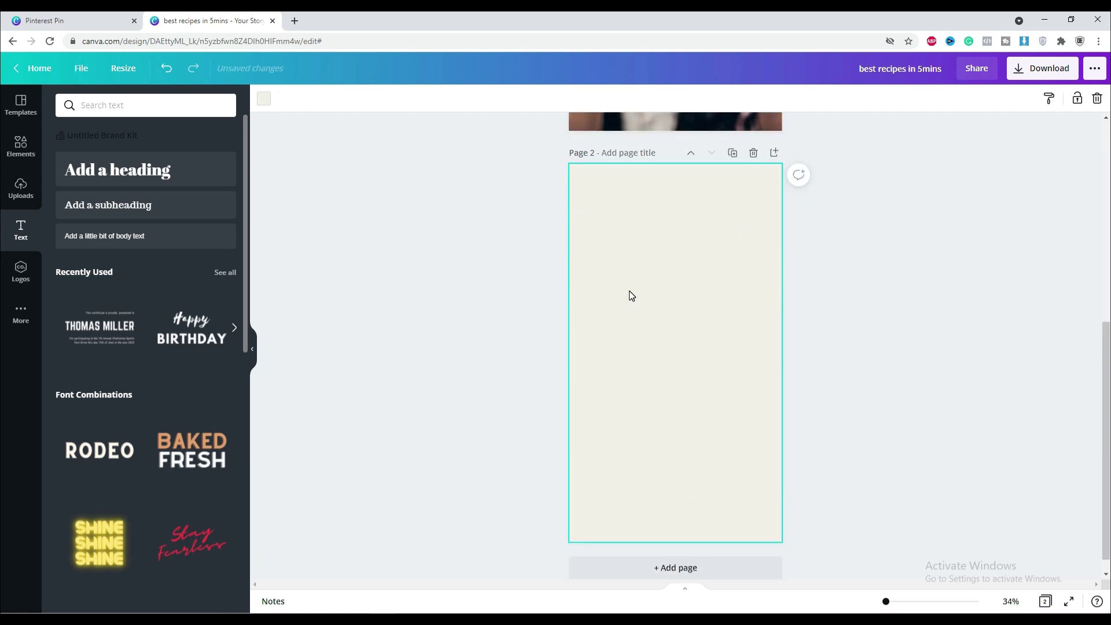
key(ctrl+z)
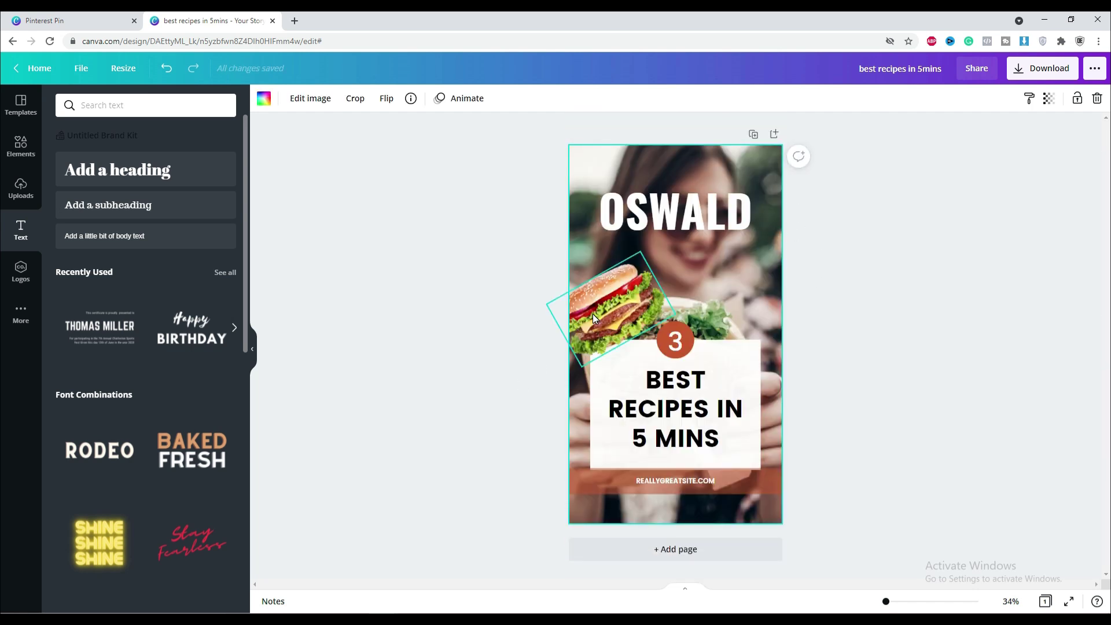
click(623, 291)
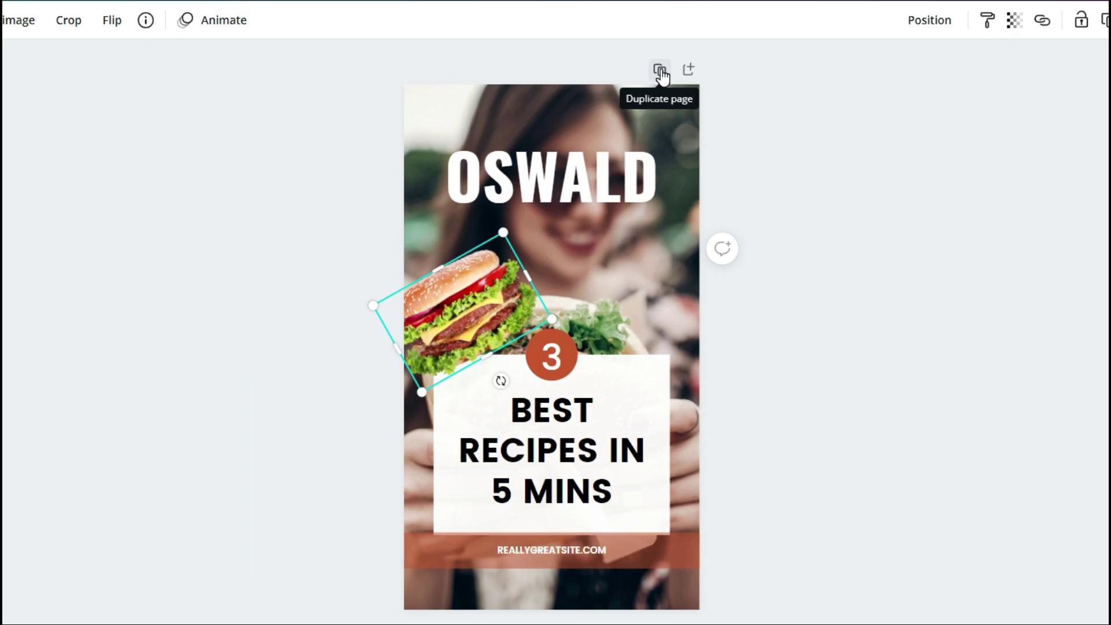
click(660, 70)
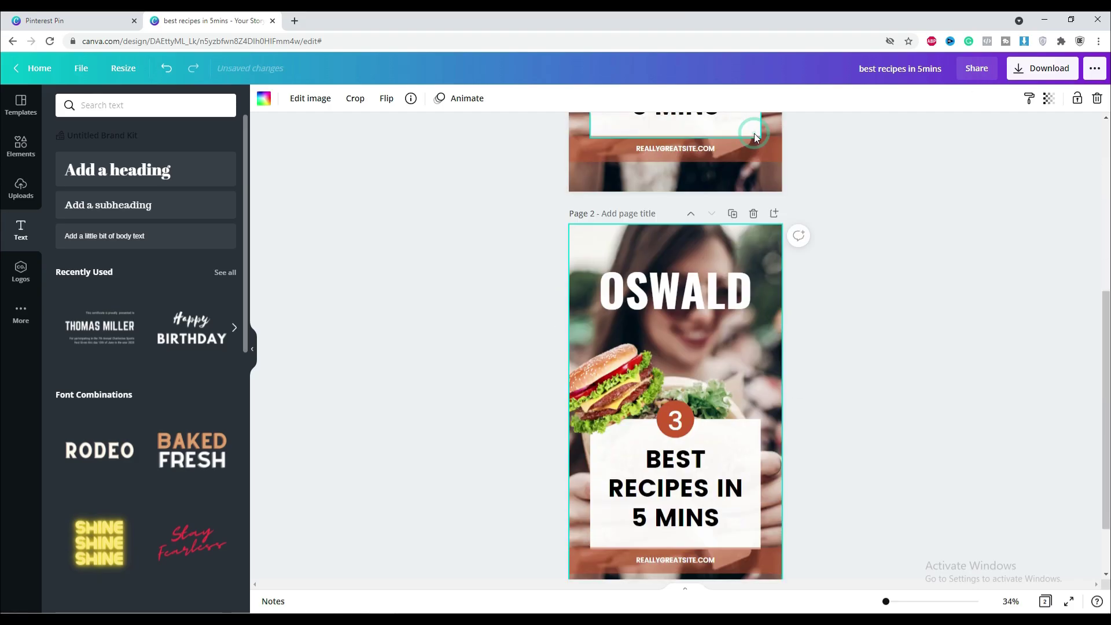
Delete the burger image from the duplicated pin on page 2.
scroll(615, 473, up, 2)
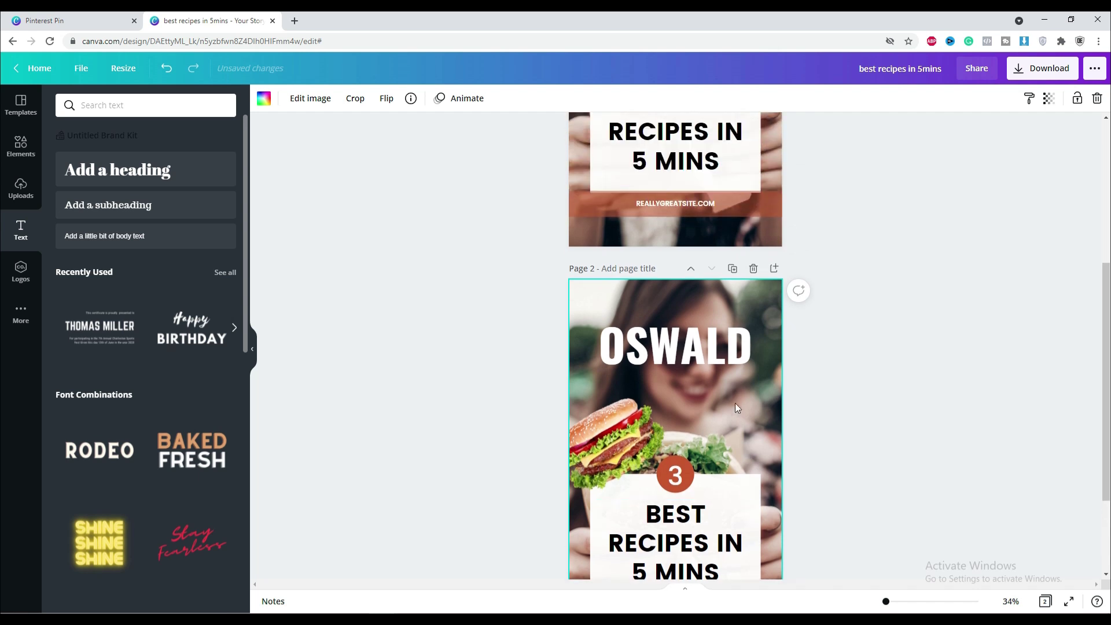
scroll(735, 408, up, 1)
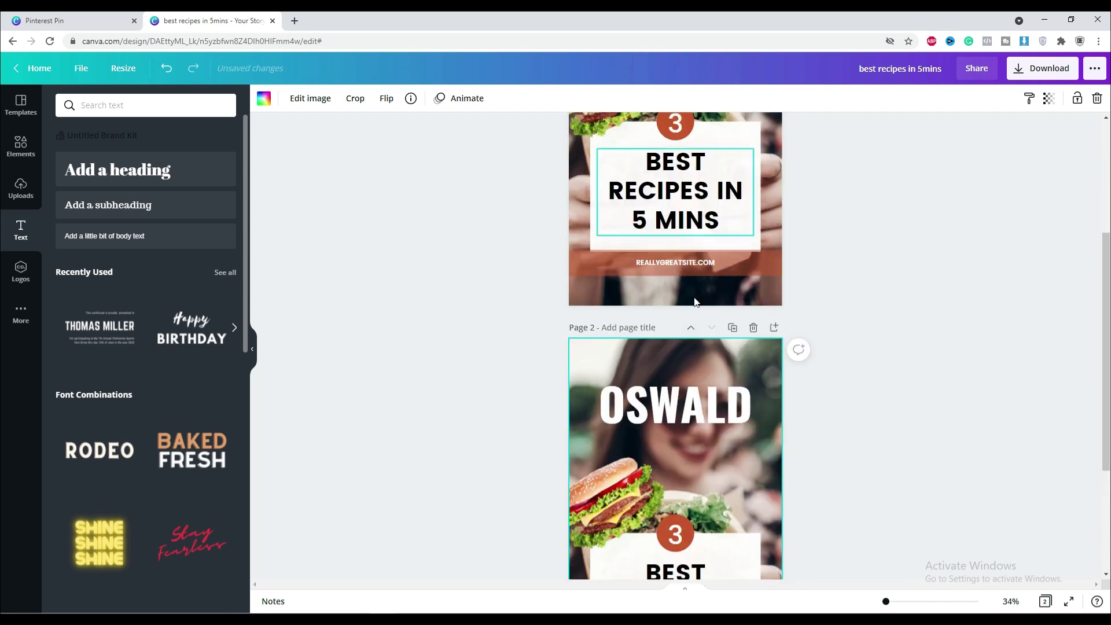
scroll(647, 435, down, 3)
click(629, 330)
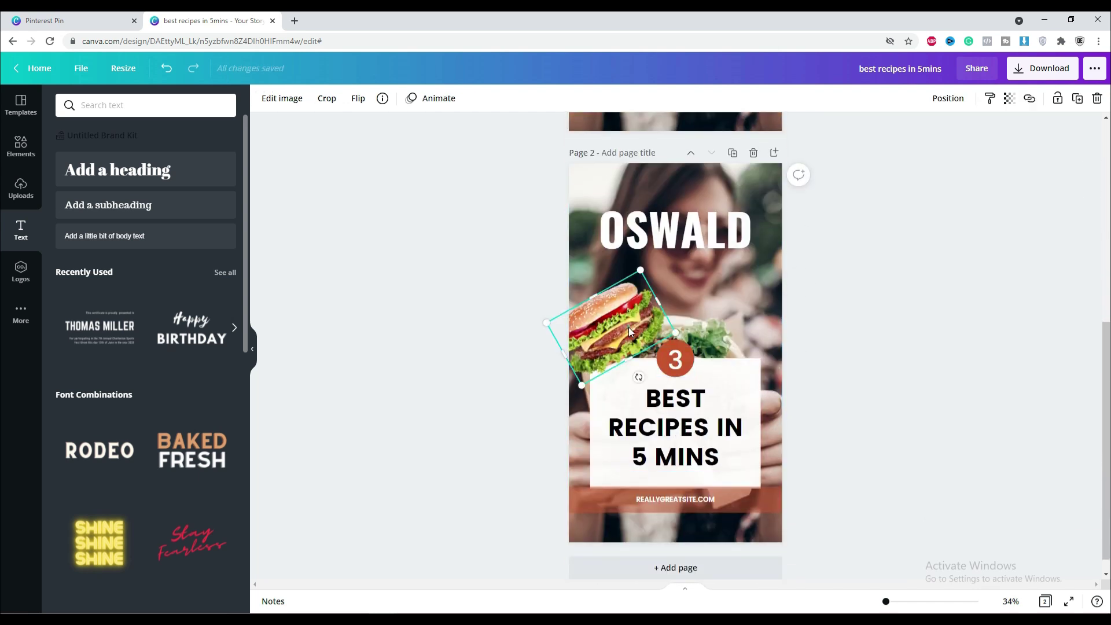
key(Delete)
Search the element graphics for "pizza".
click(29, 145)
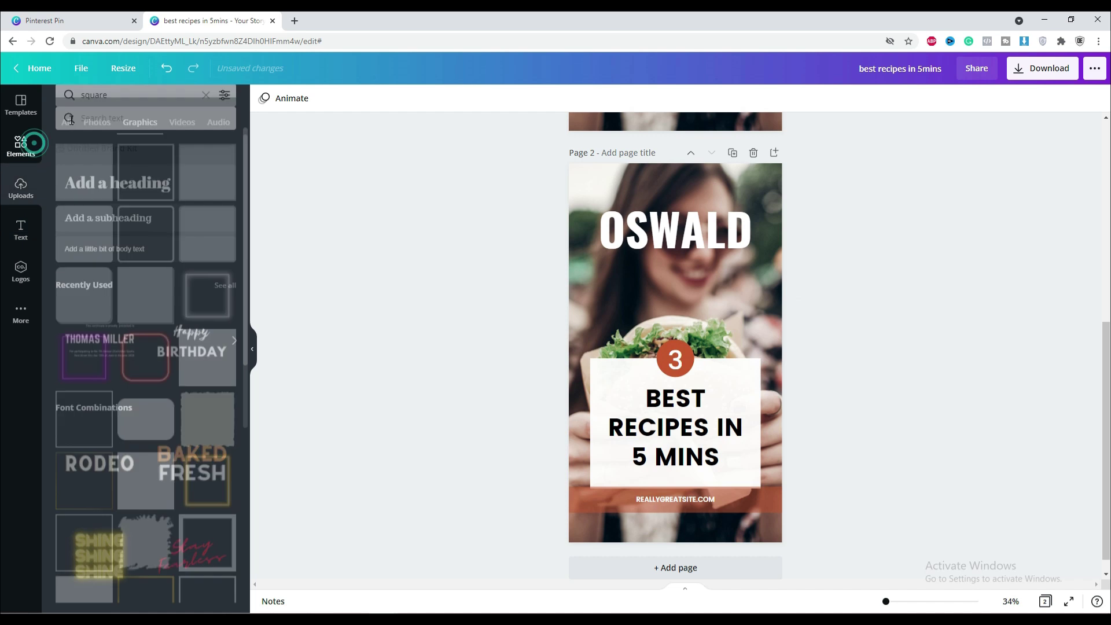
click(109, 106)
text(square)
key(Return)
double_click(109, 109)
text(pizza)
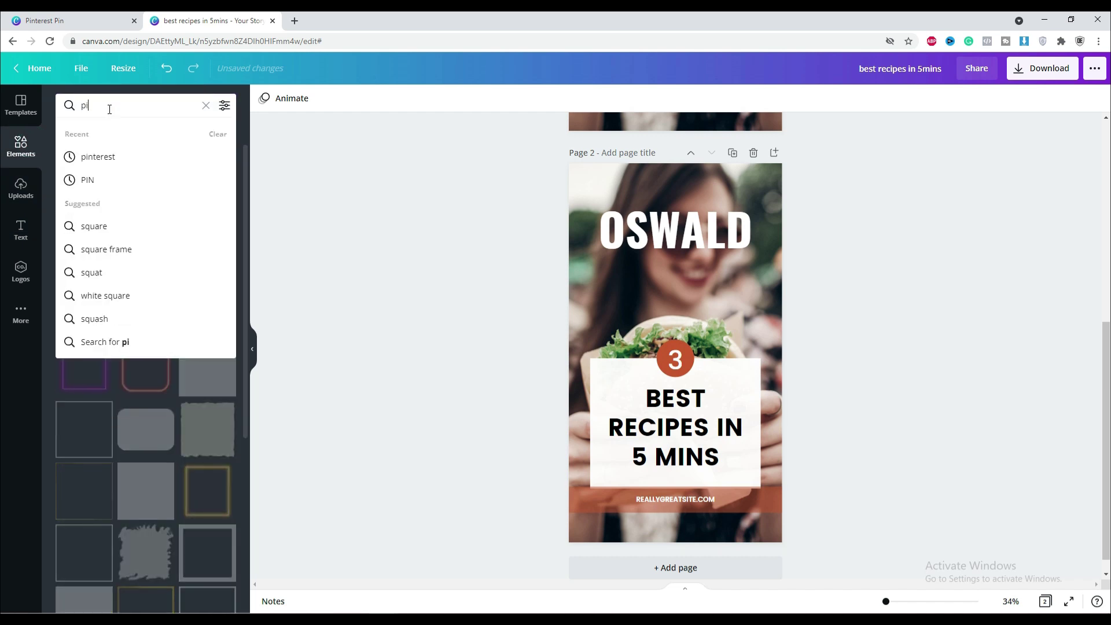
key(Return)
Add the first pizza slice graphic to page 2 and place it where the burger was, at the page's left edge.
click(68, 194)
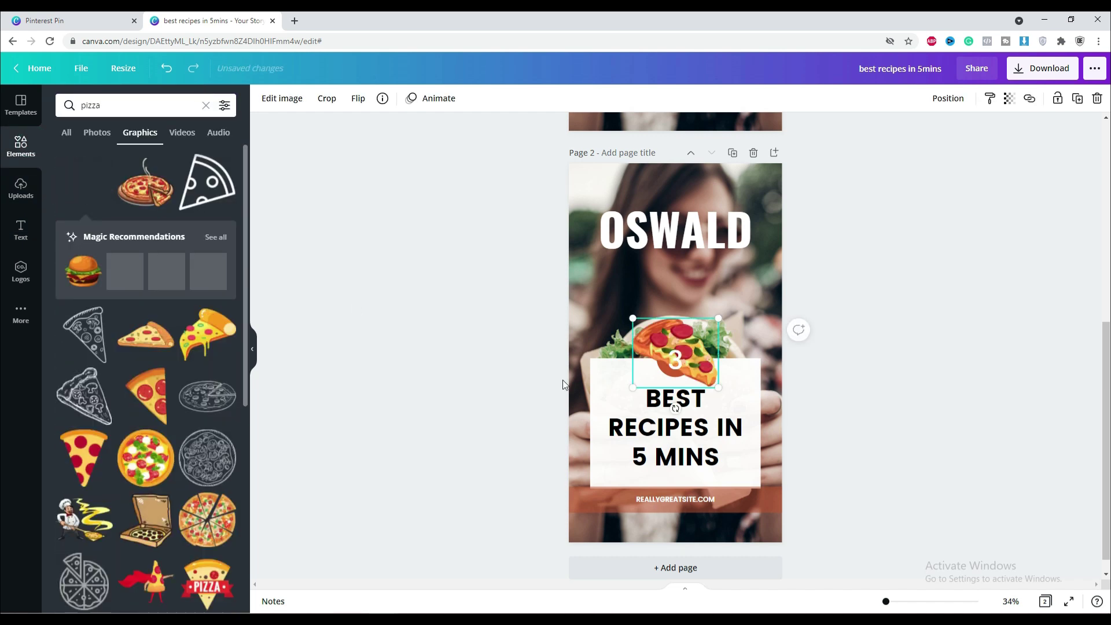
drag(680, 328, 604, 321)
click(799, 326)
click(1036, 326)
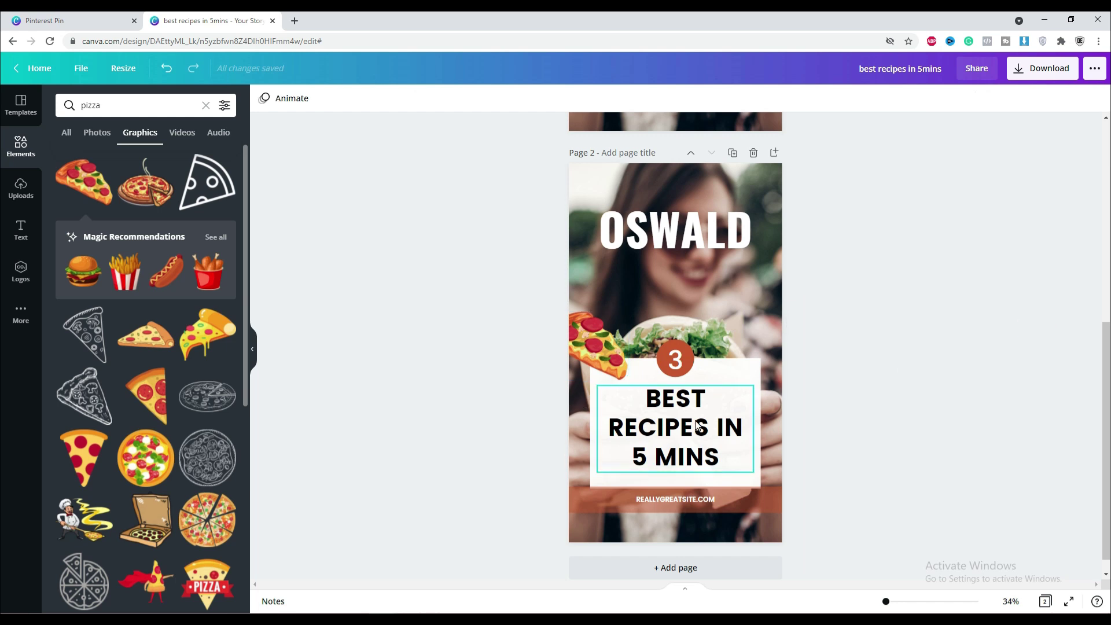
Review the two pin pages, including side by side in grid view, and return to the editing view.
scroll(710, 415, down, 1)
scroll(709, 415, up, 3)
scroll(723, 435, down, 3)
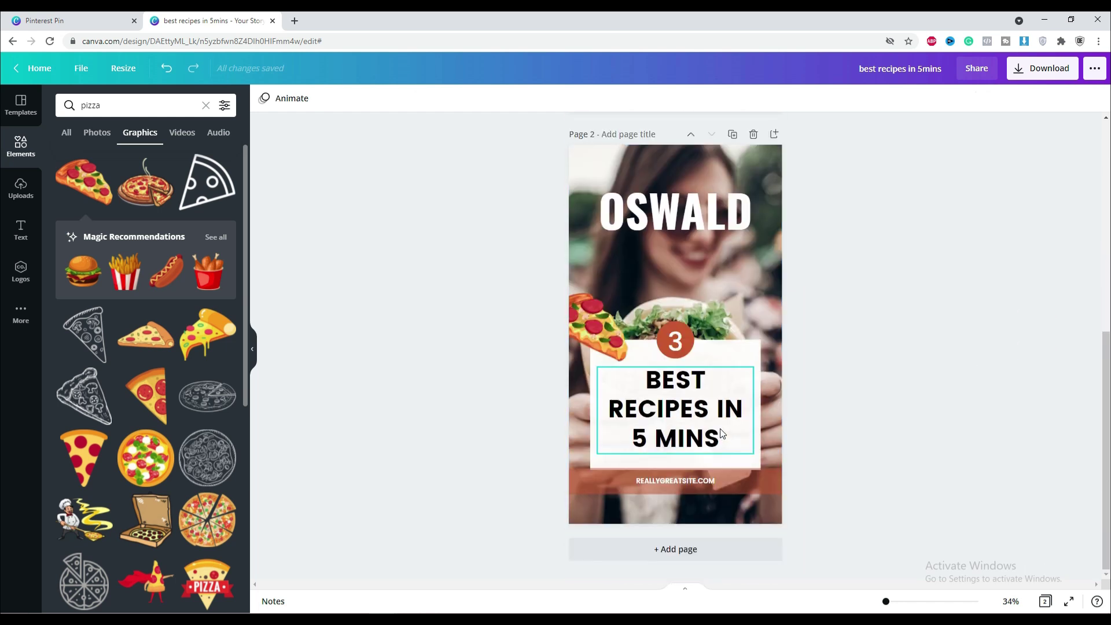
scroll(466, 400, up, 2)
scroll(466, 403, down, 2)
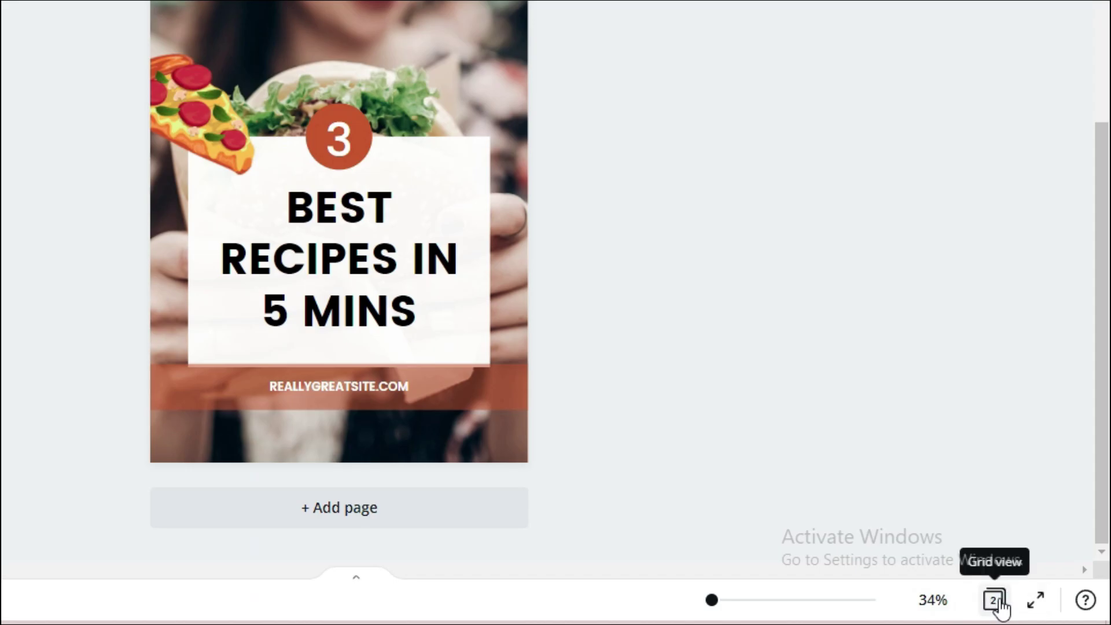
click(993, 601)
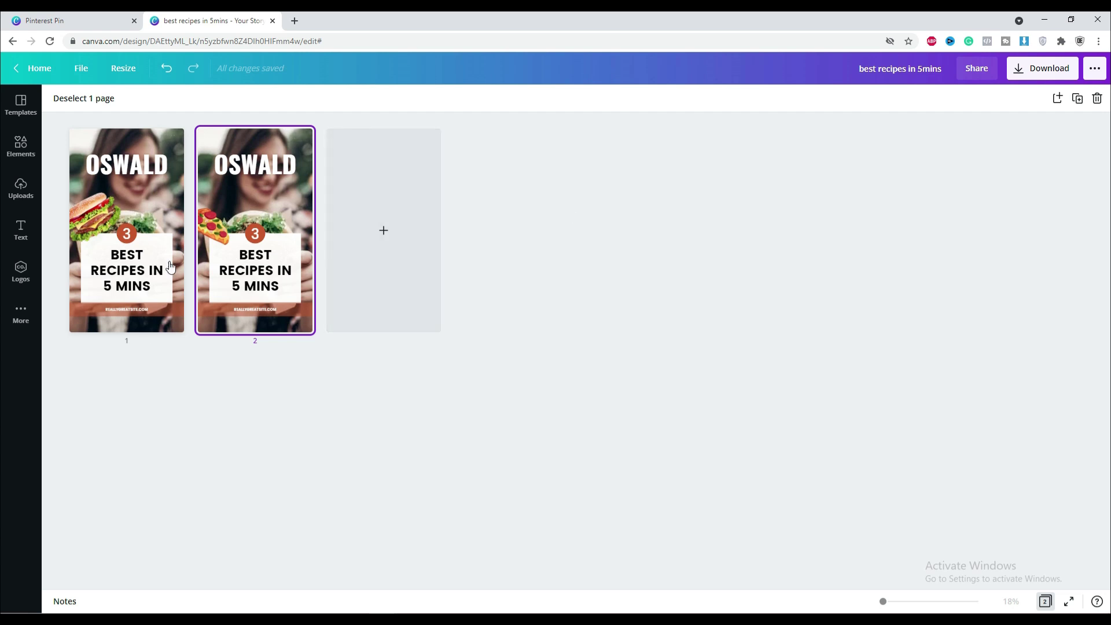
click(1046, 602)
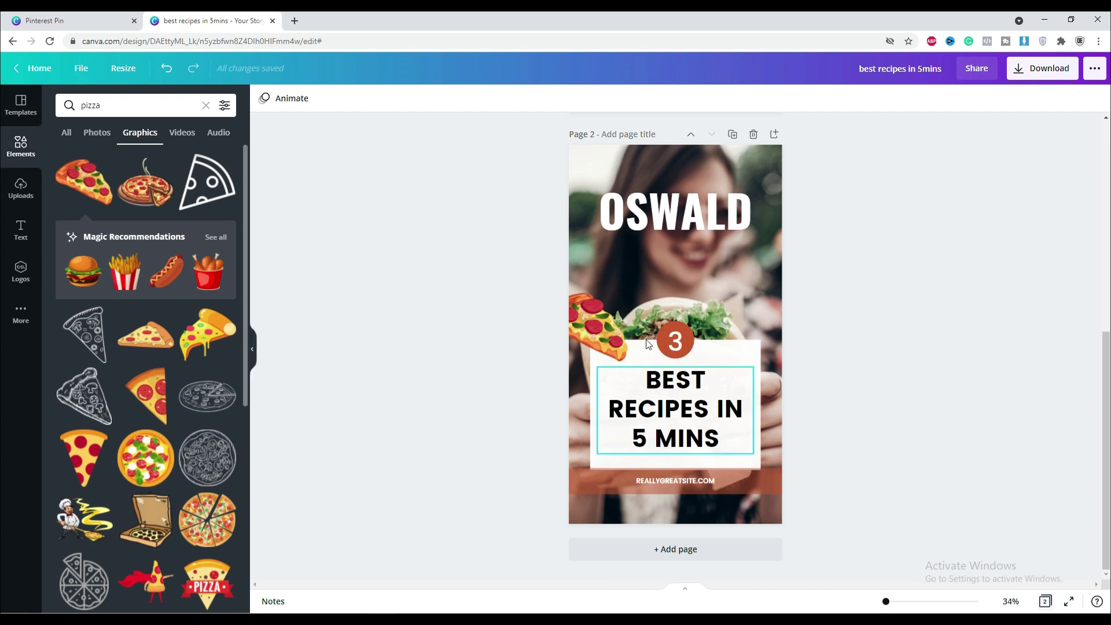
Apply the Breathe page animation to page 1.
scroll(665, 331, up, 3)
scroll(664, 330, up, 5)
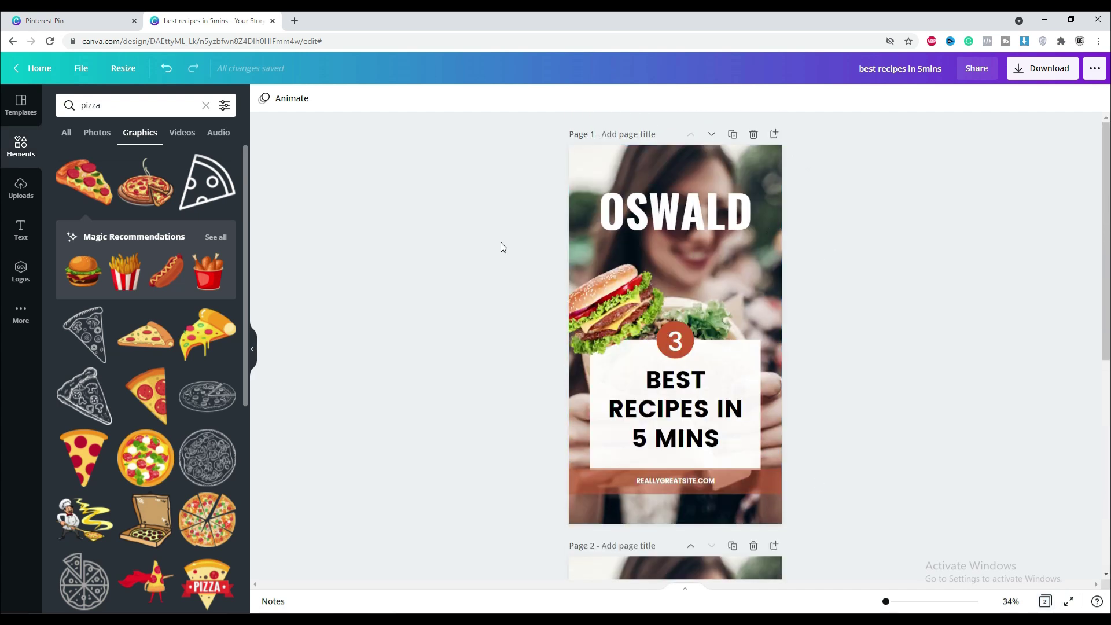
click(737, 268)
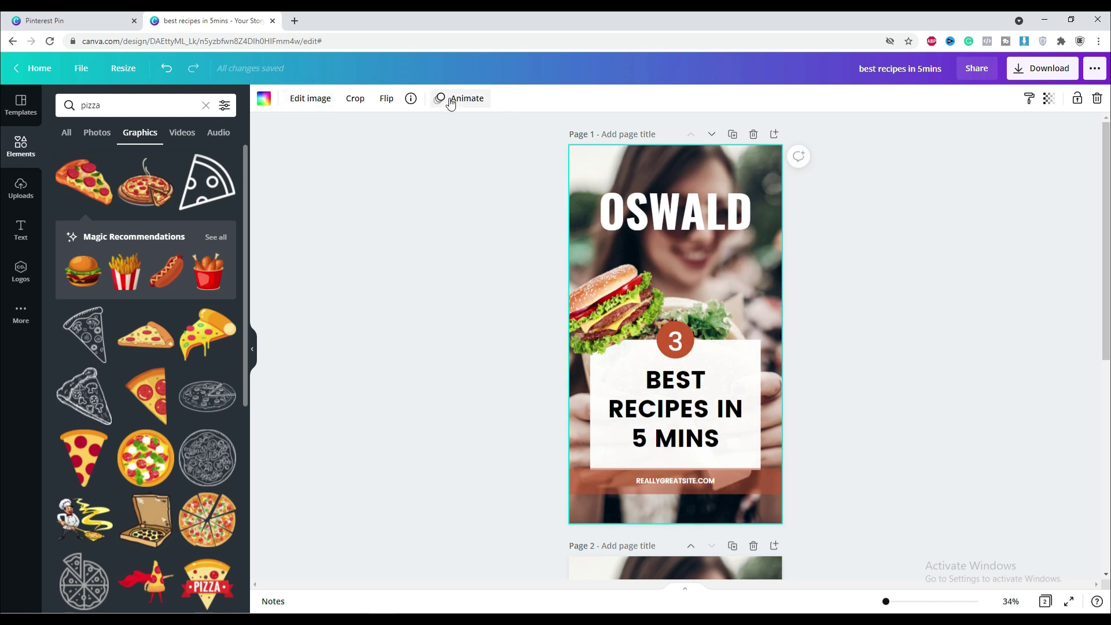
click(471, 101)
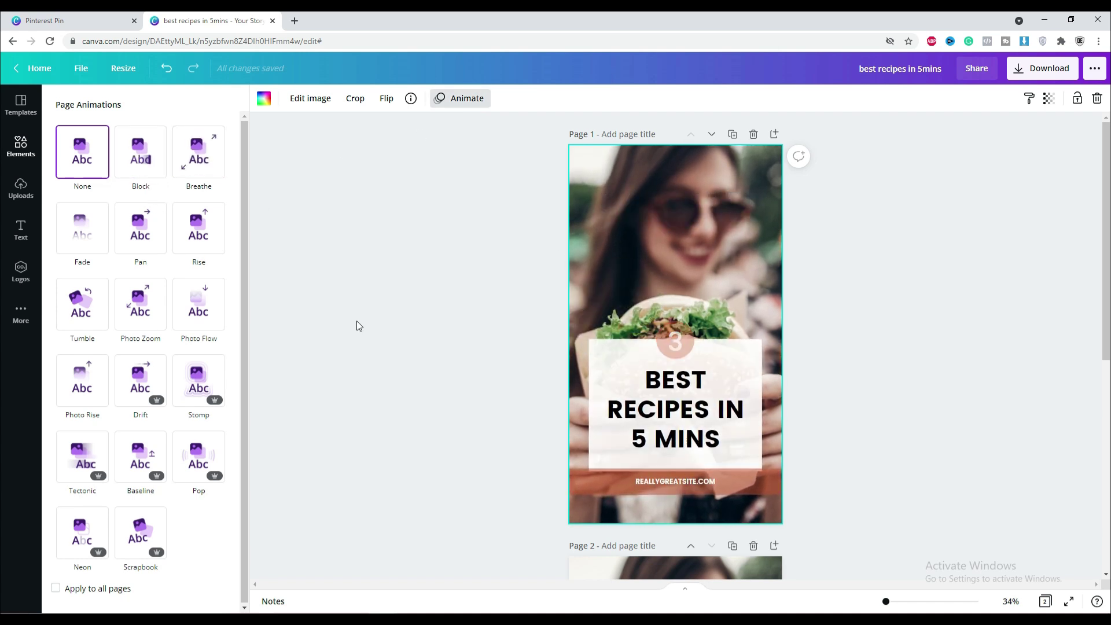
click(195, 164)
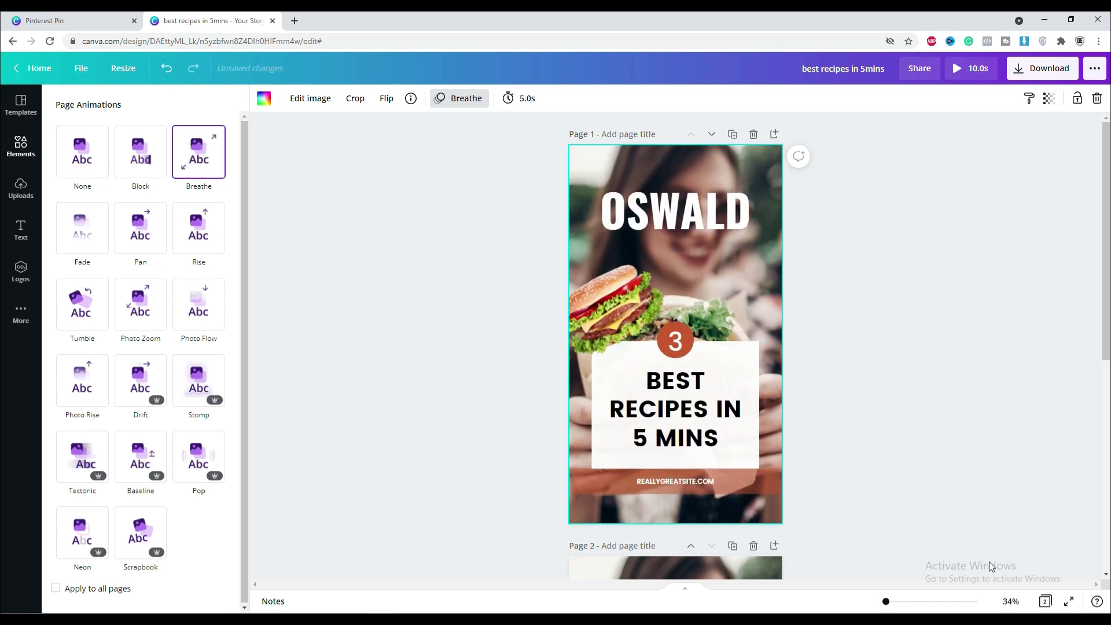
Preview page 1's animation in full screen and set the page's timing to 3.0 seconds.
click(1069, 603)
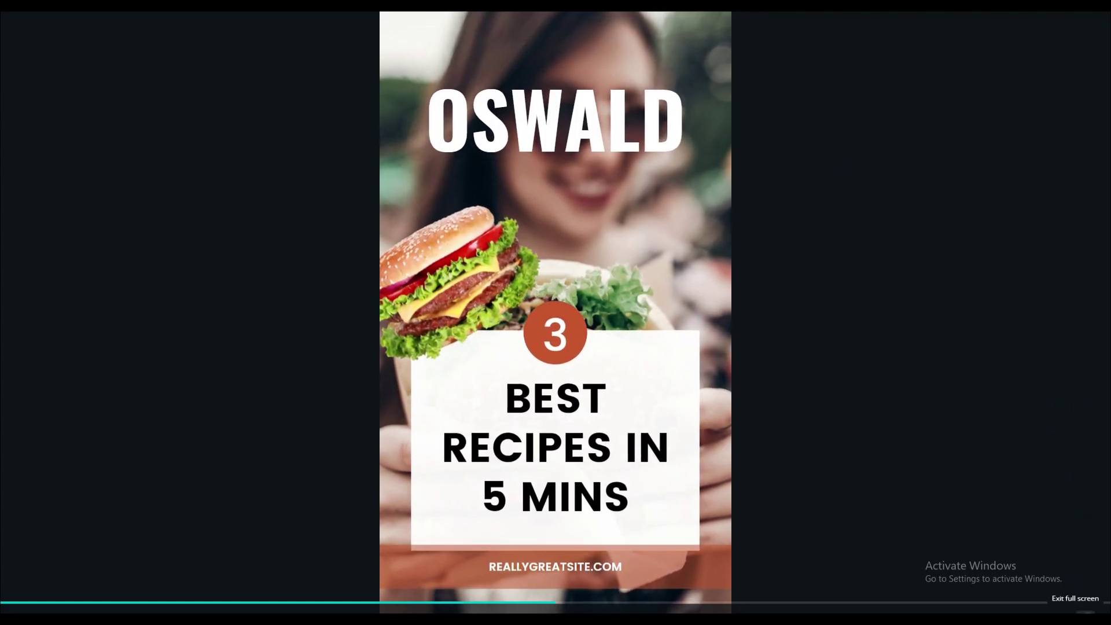
key(Escape)
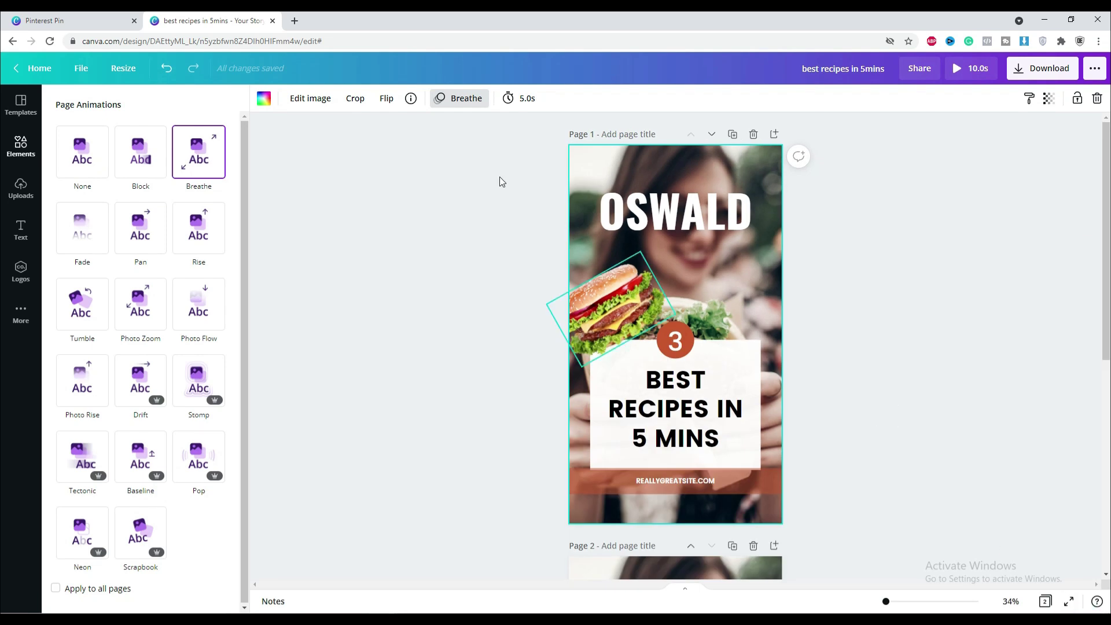
click(520, 100)
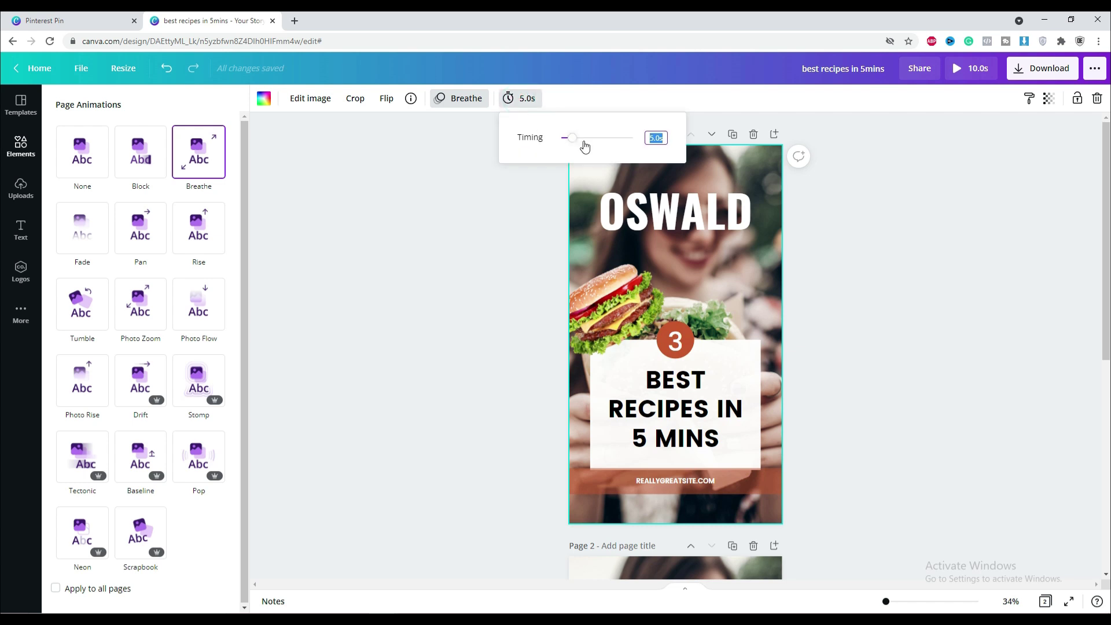
mouse_move(572, 141)
mouse_down()
mouse_move(605, 139)
mouse_move(567, 139)
mouse_up()
click(574, 138)
click(425, 262)
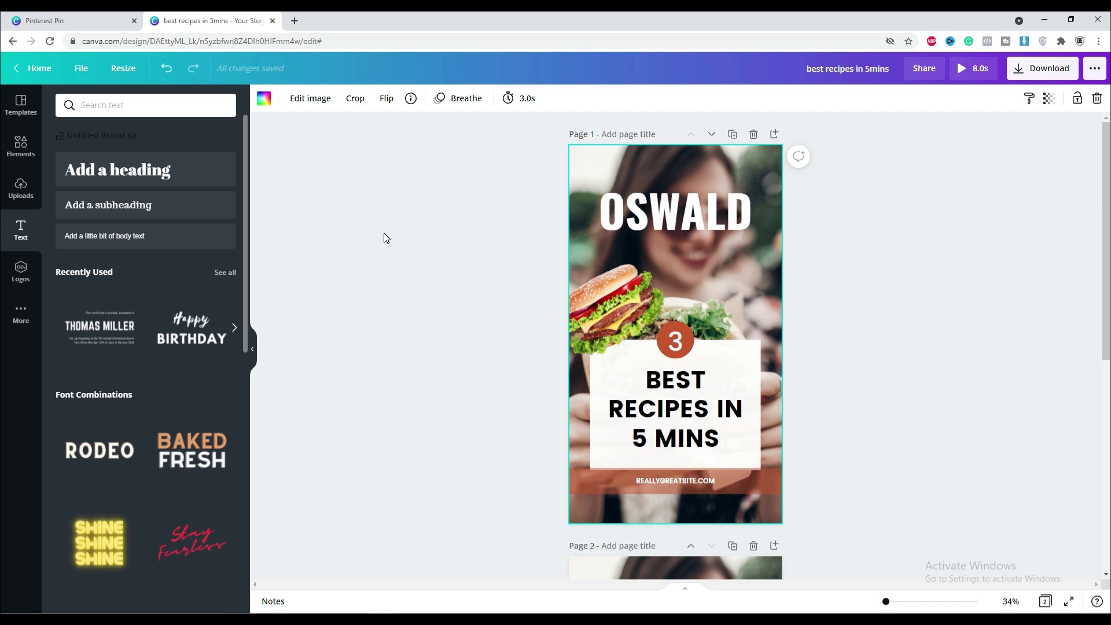
drag(580, 23, 1, 405)
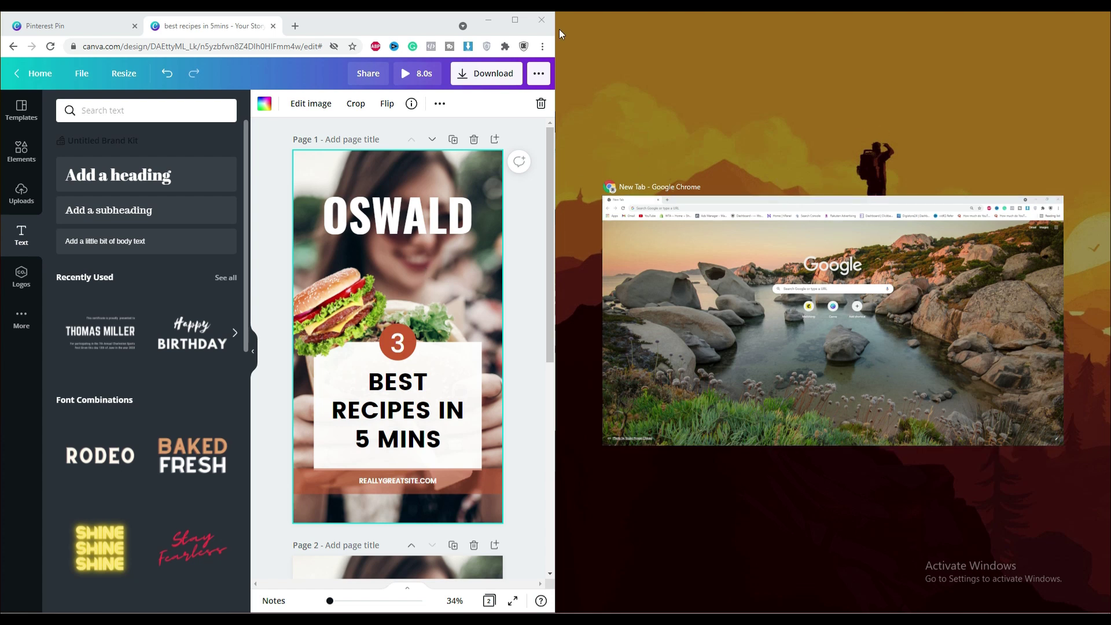
click(518, 23)
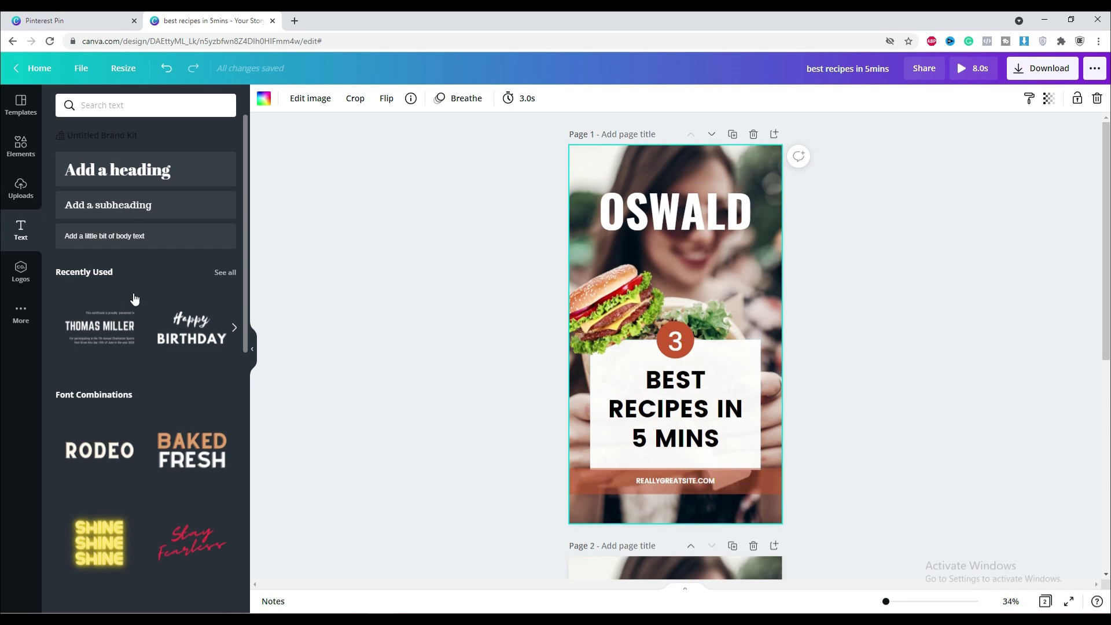
scroll(134, 299, down, 15)
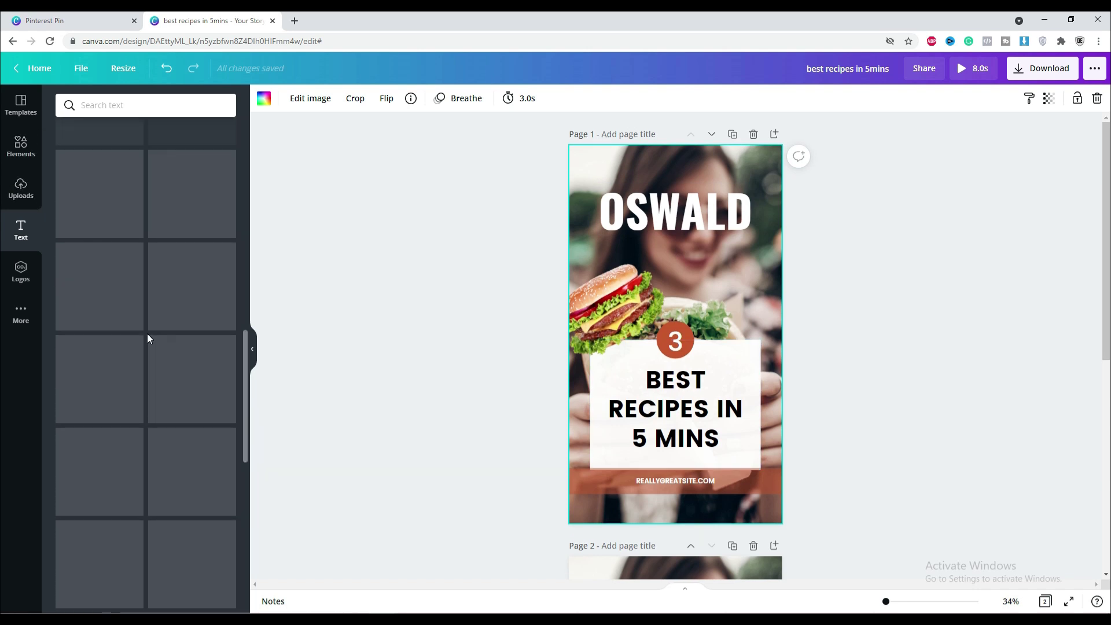
scroll(147, 331, up, 8)
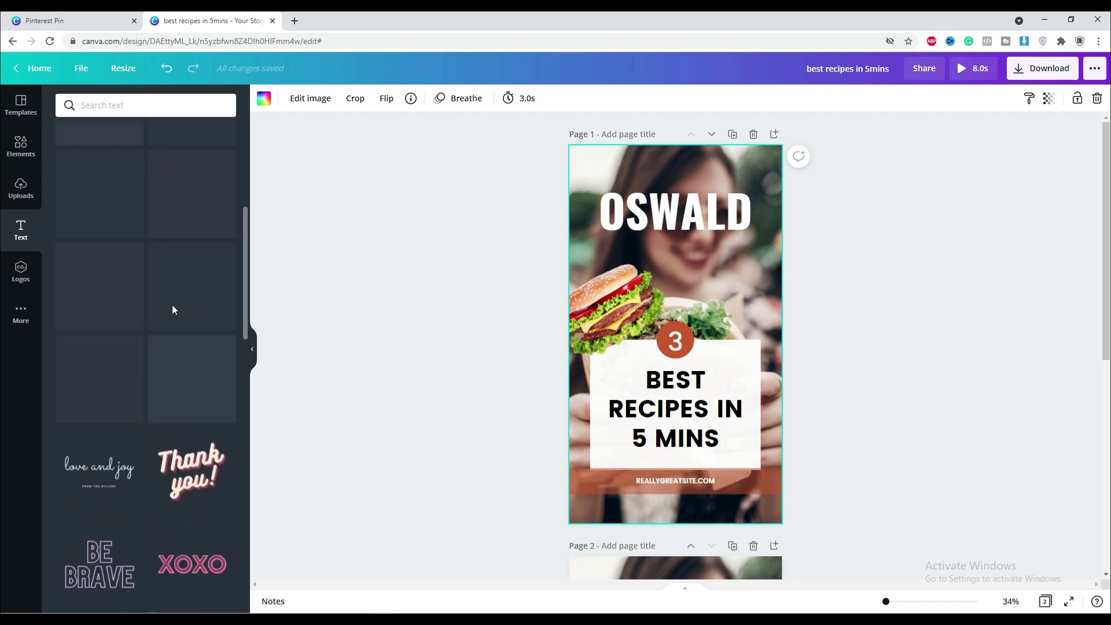
scroll(173, 310, up, 6)
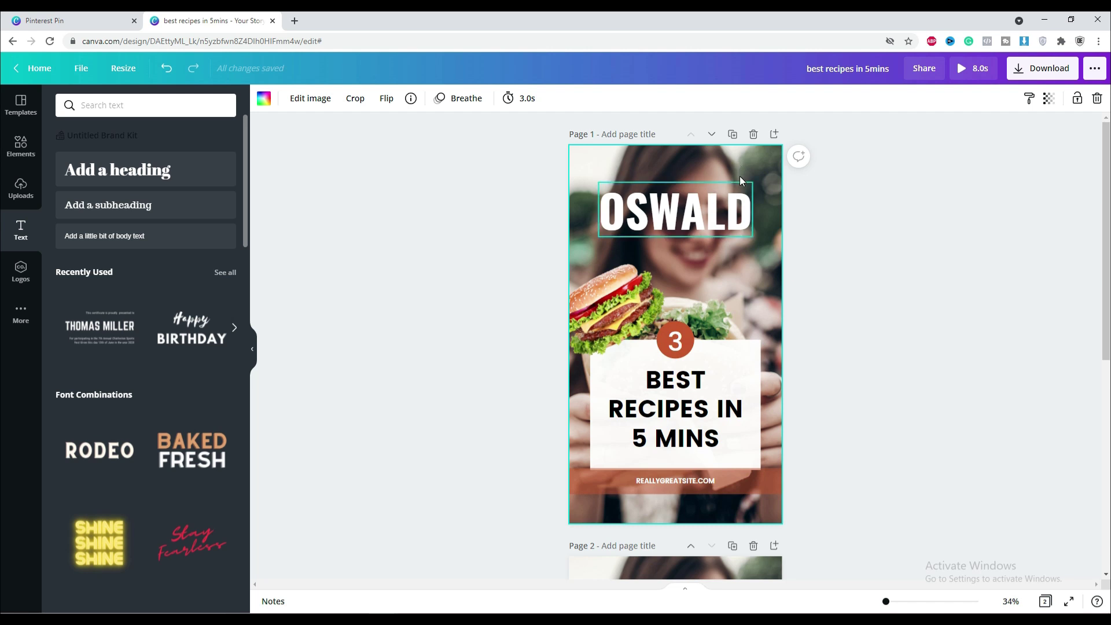
Set the design's download file type to MP4 Video and open the selection of pages to include.
click(1058, 70)
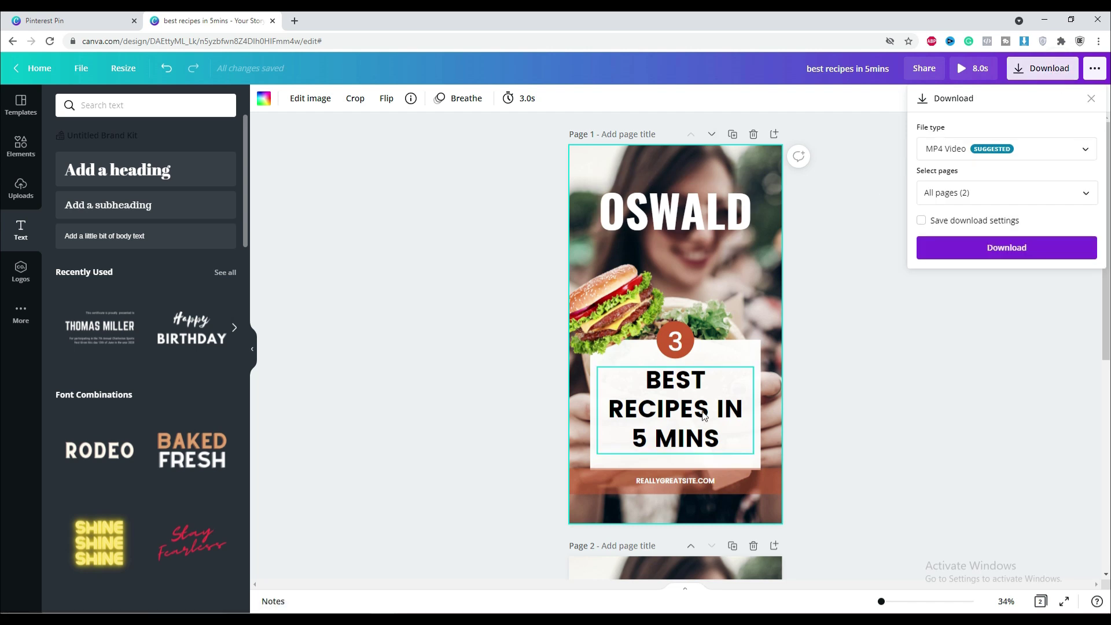
click(968, 154)
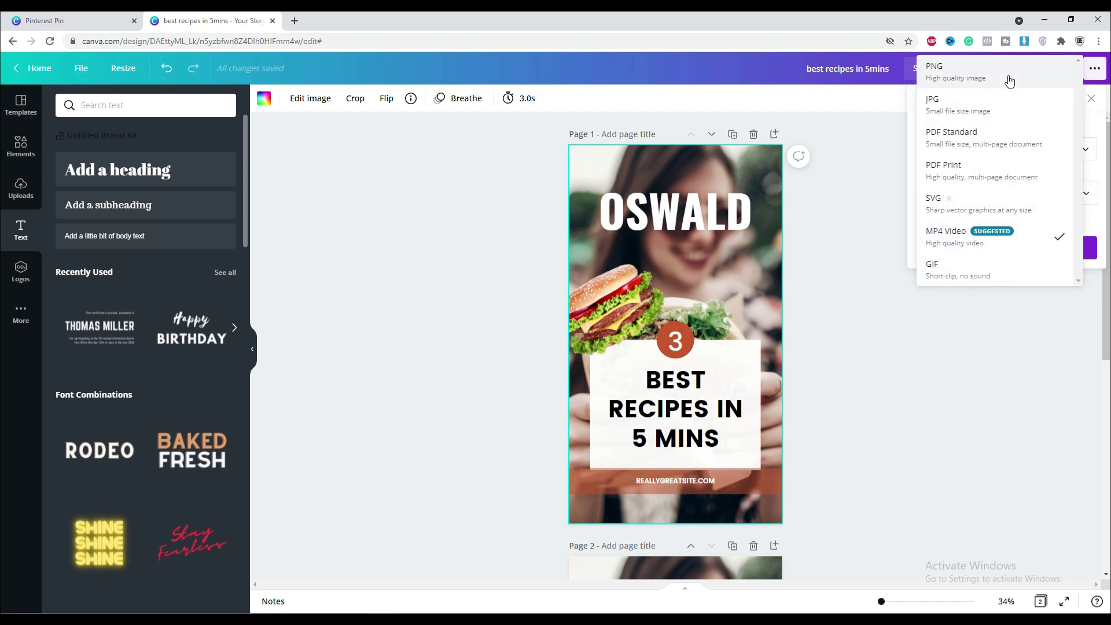
click(973, 232)
scroll(722, 405, down, 3)
scroll(722, 405, up, 3)
scroll(704, 426, down, 4)
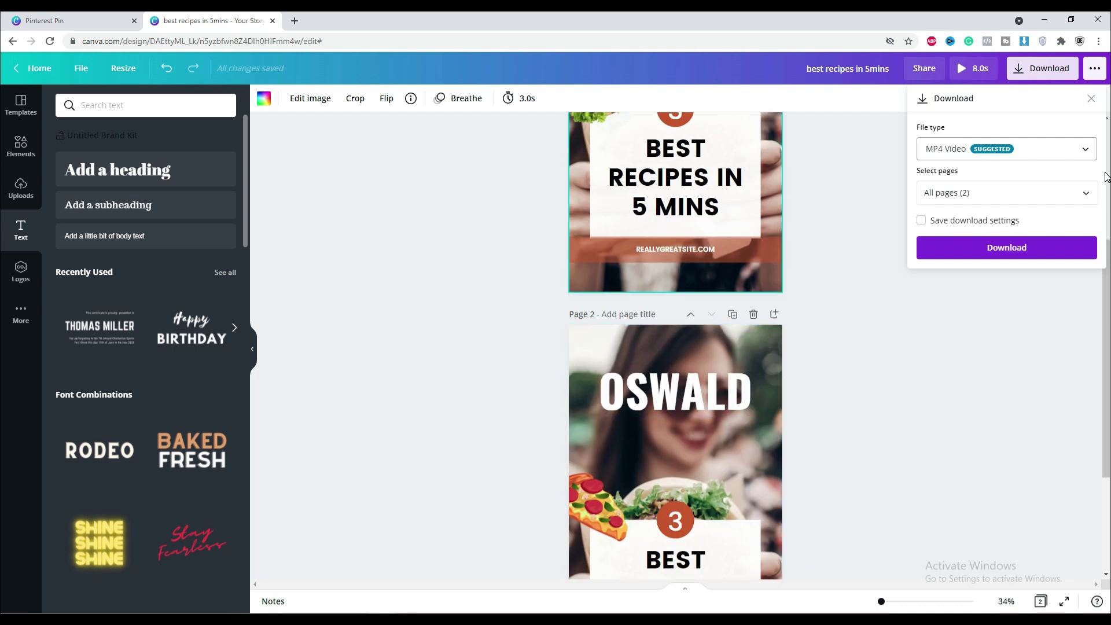
click(1083, 194)
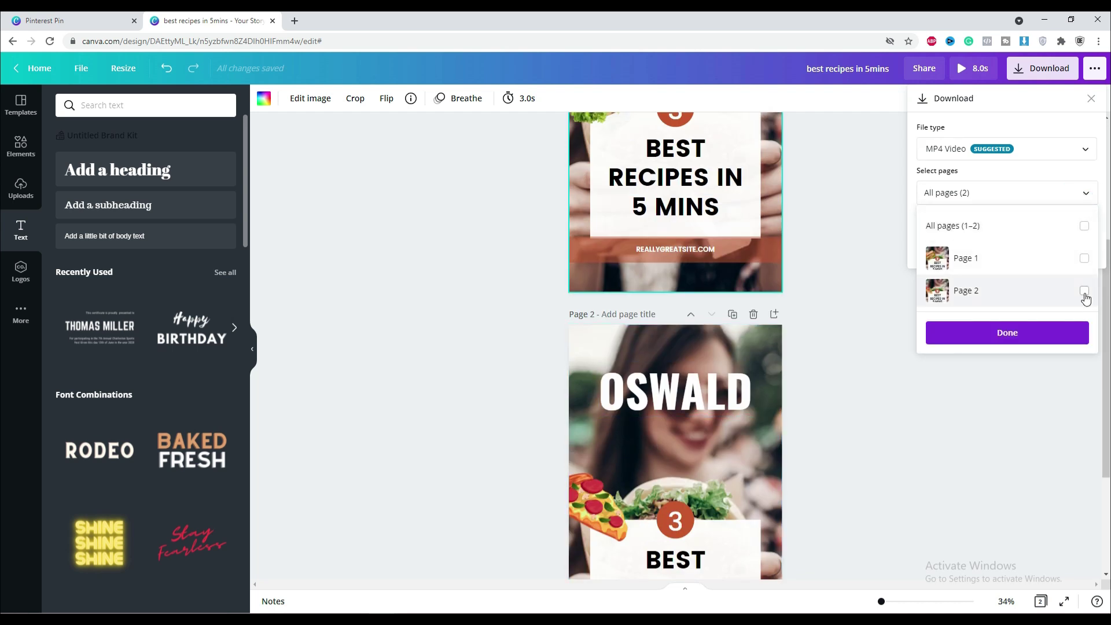